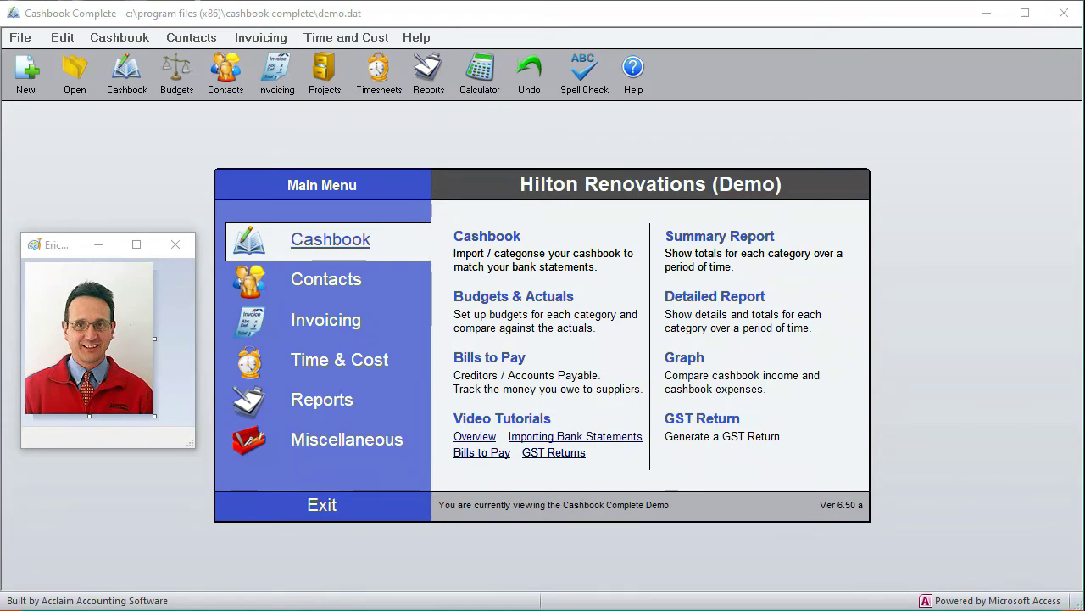
# Link the unassigned Colonial receipt in the cashbook to Colonial Cottages Ltd invoice 00407, accept the Sales category, and review the linked invoice
pyautogui.click(331, 239)
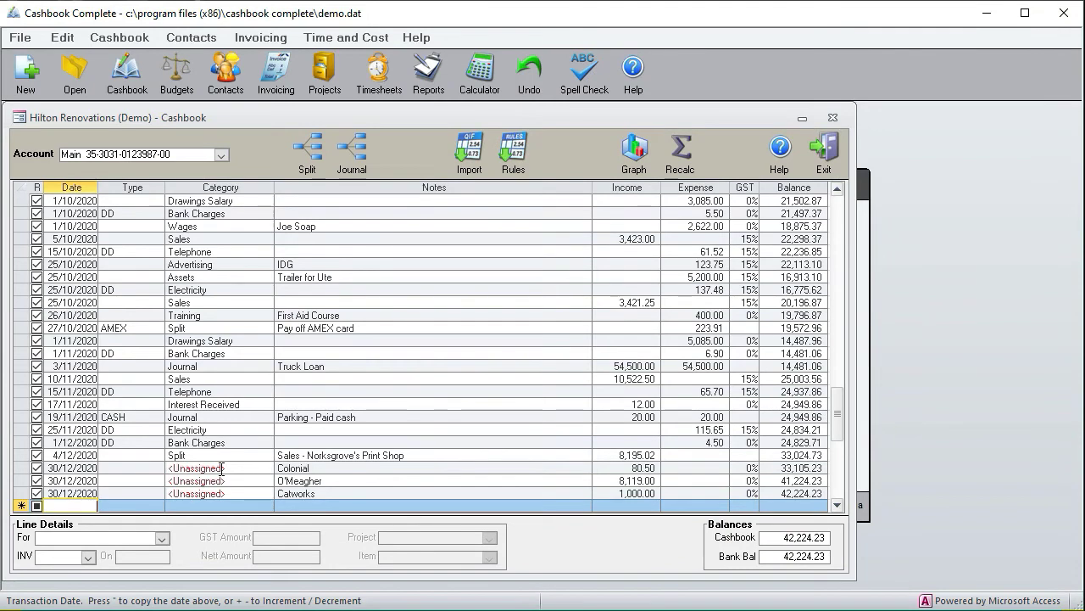
pyautogui.click(321, 467)
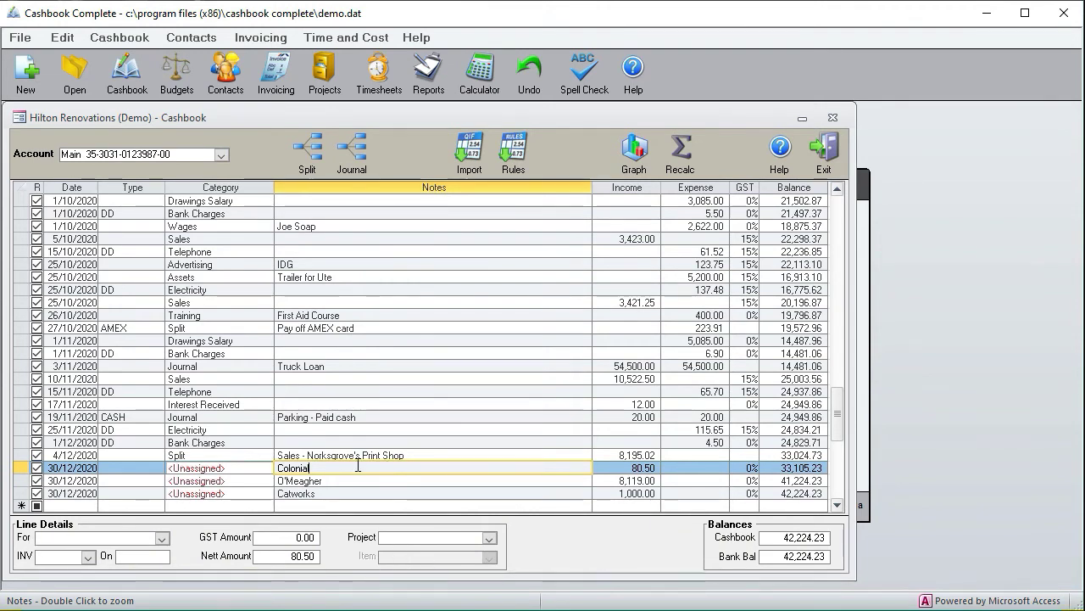
pyautogui.click(89, 558)
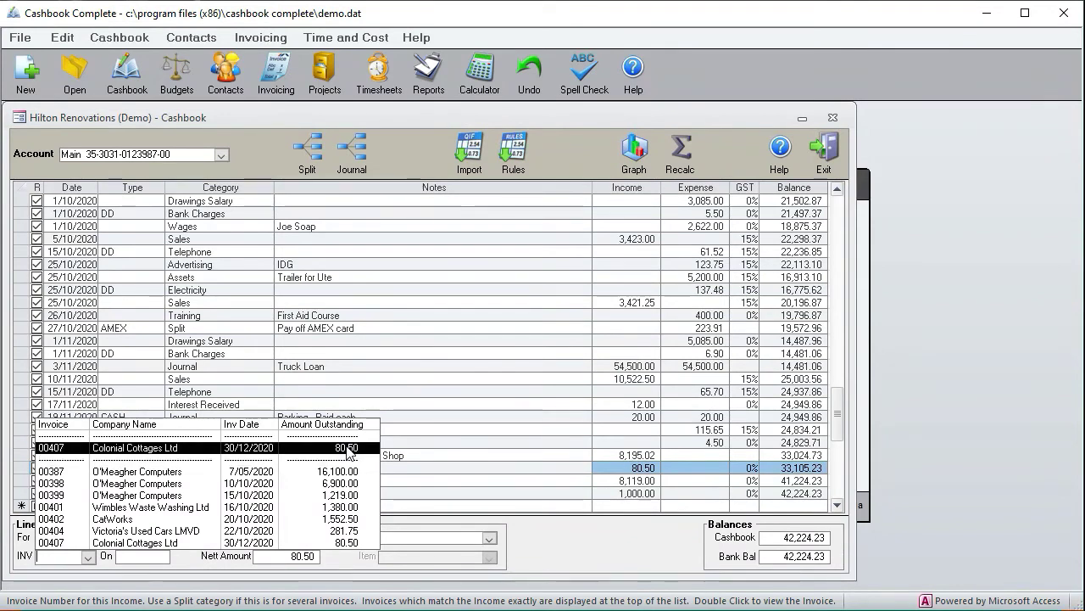
pyautogui.click(145, 451)
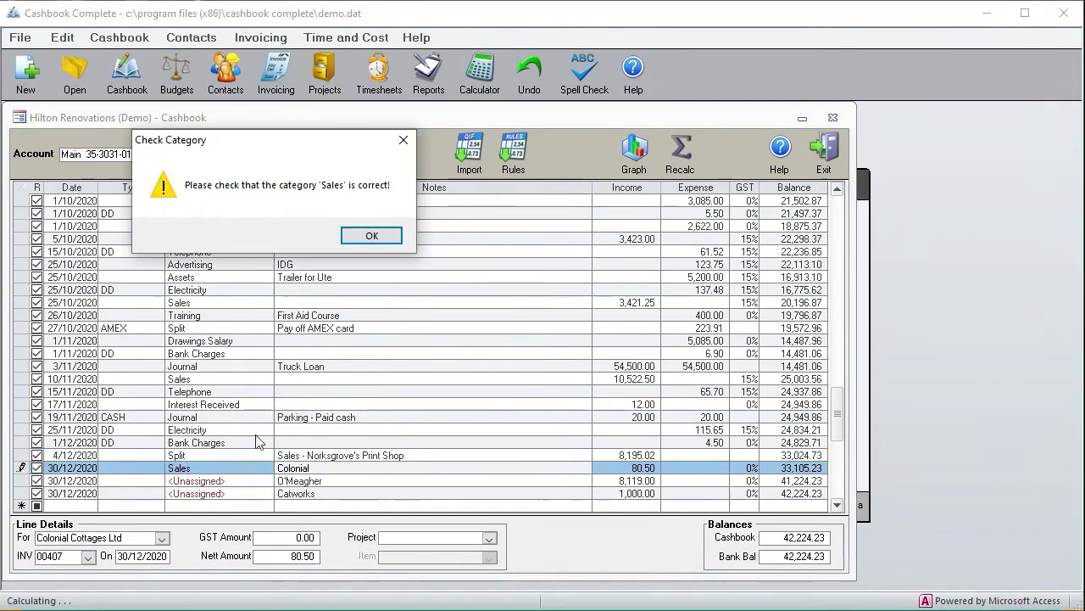
pyautogui.click(371, 236)
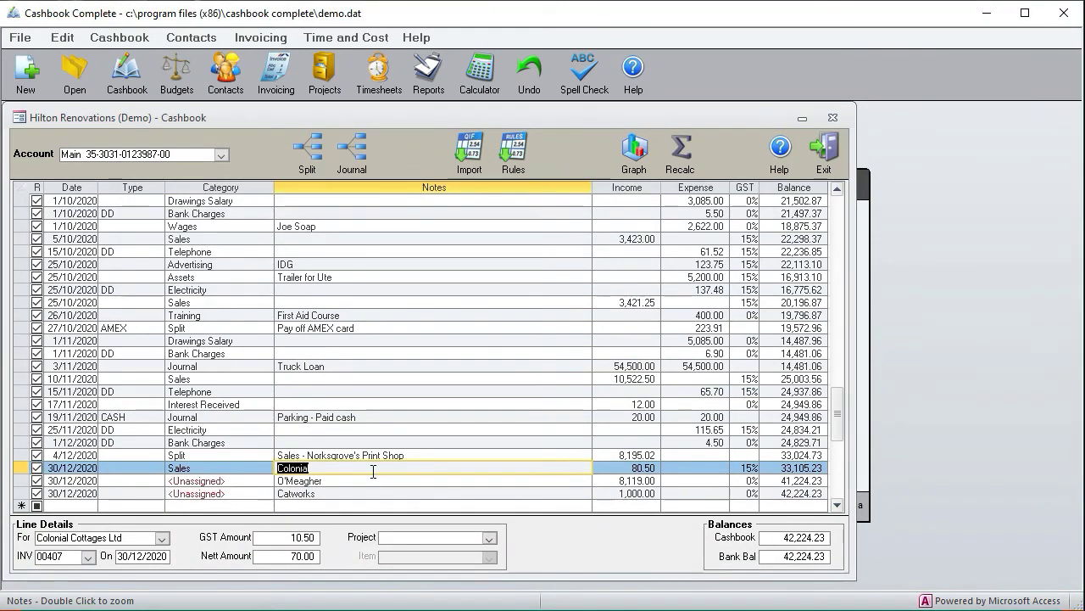
pyautogui.doubleClick(69, 556)
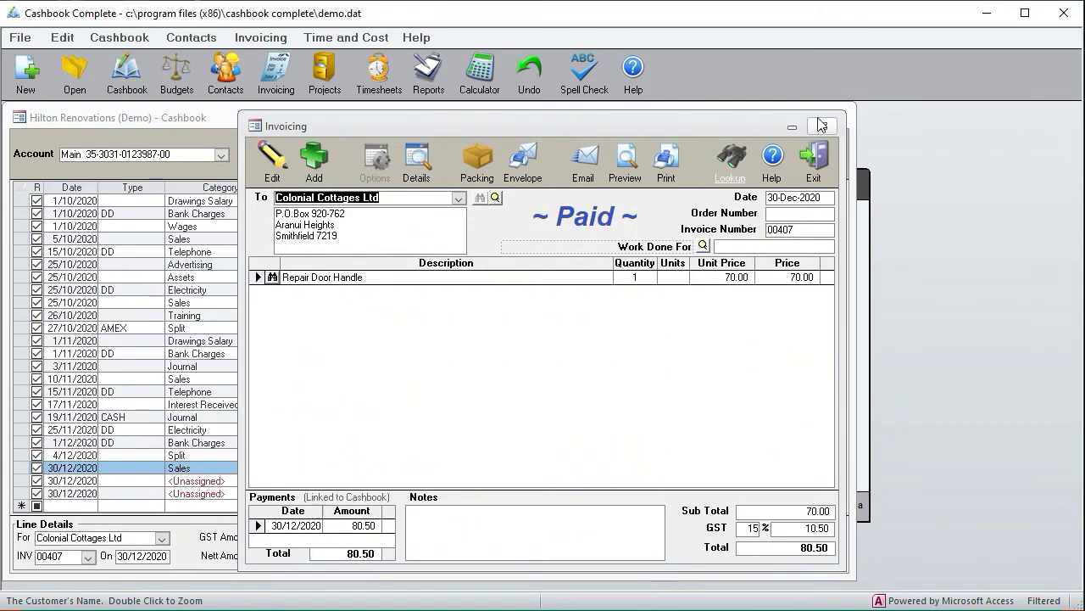
pyautogui.click(814, 156)
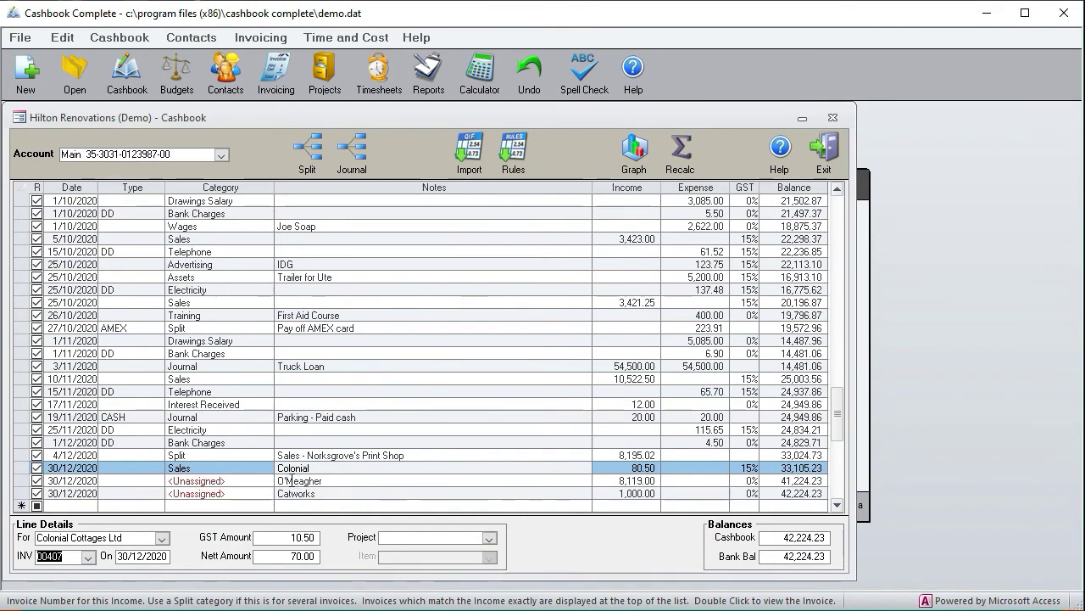
# Set the category of the O'Meagher receipt to Split and bring up its split entry
pyautogui.click(289, 481)
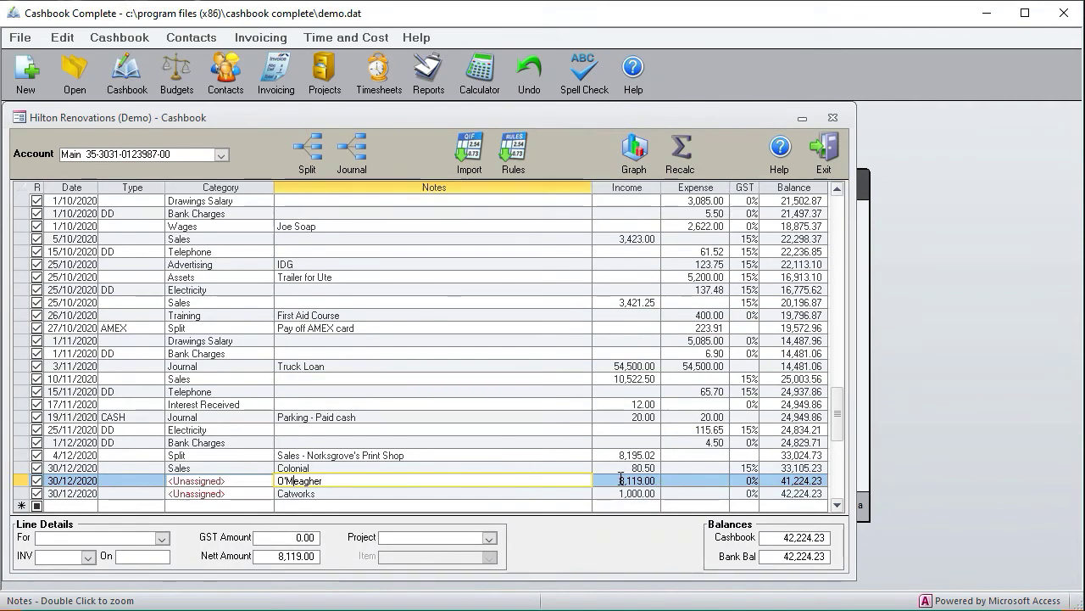
pyautogui.click(255, 481)
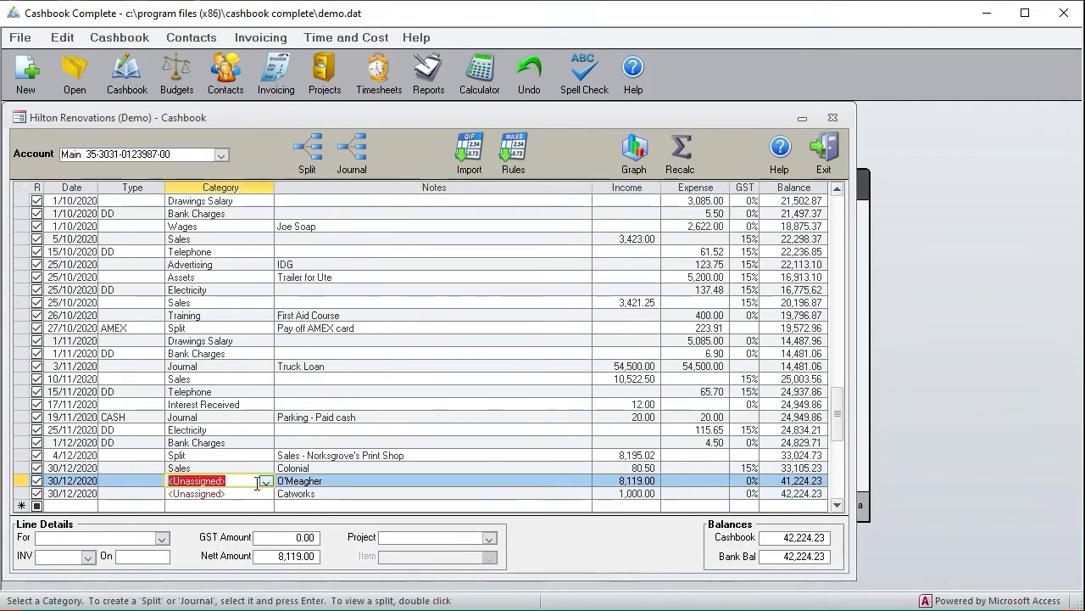
pyautogui.click(266, 482)
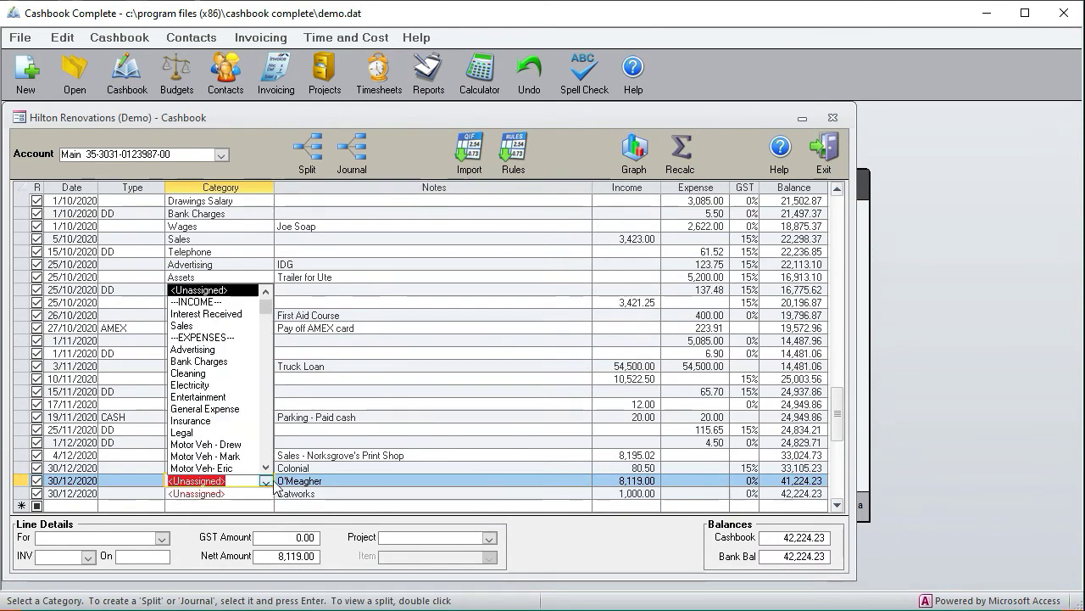
pyautogui.write('Sp')
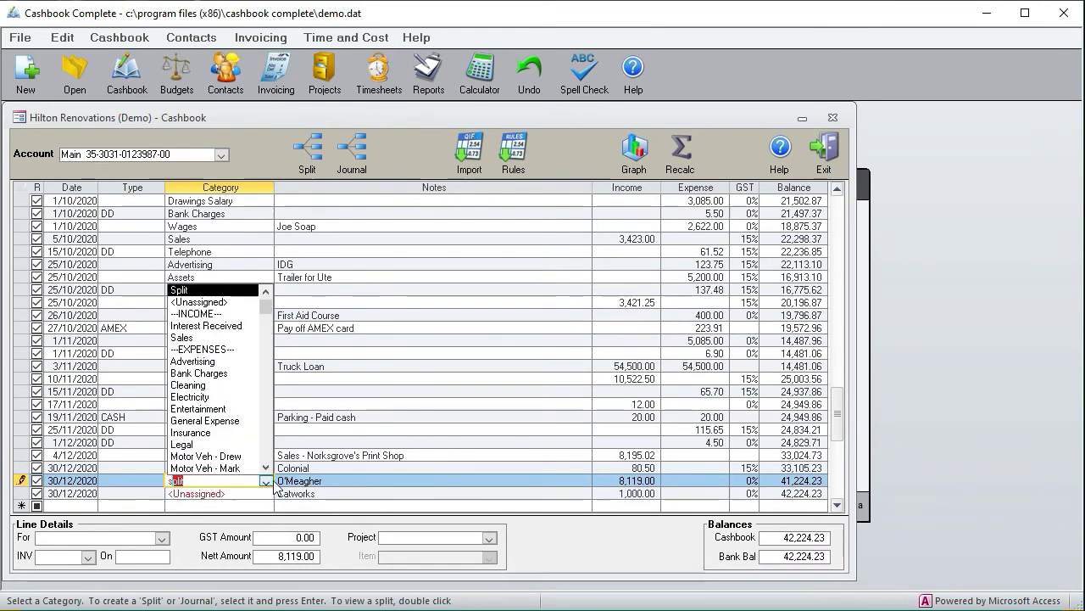
pyautogui.click(206, 293)
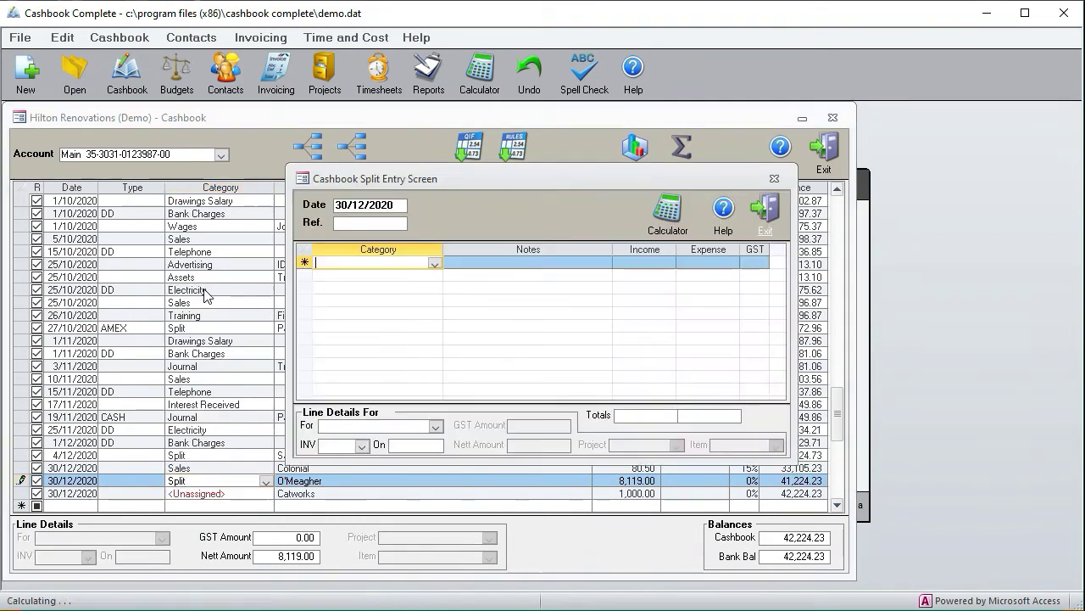
# Allocate the split receipt to O'Meagher Computers invoices 00398 and 00399 on separate Sales lines, and close the split entry
pyautogui.click(362, 446)
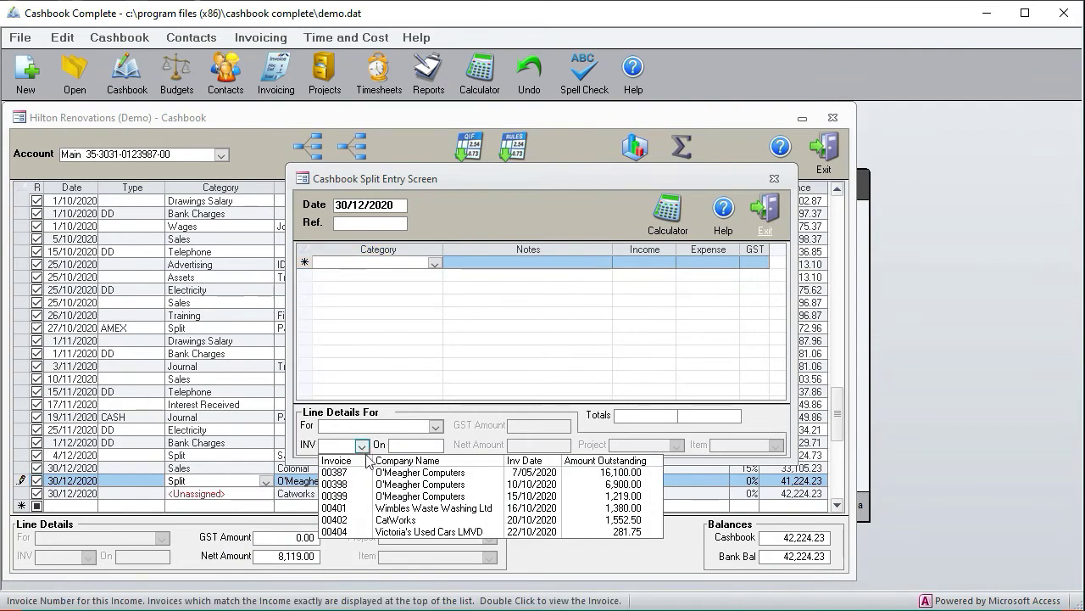
pyautogui.click(409, 485)
pyautogui.click(372, 236)
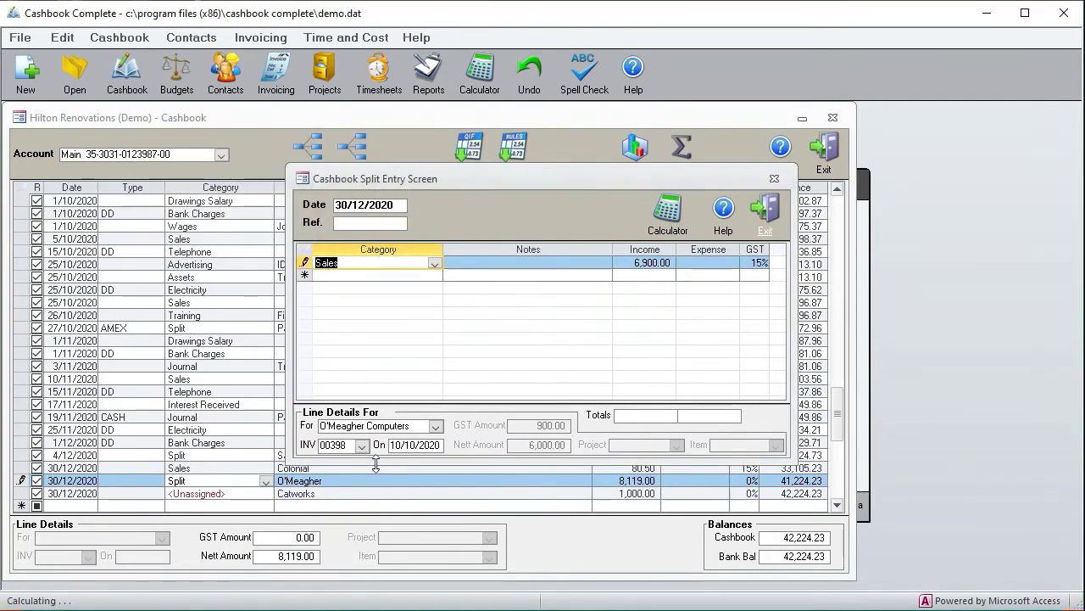
pyautogui.click(385, 277)
pyautogui.click(363, 446)
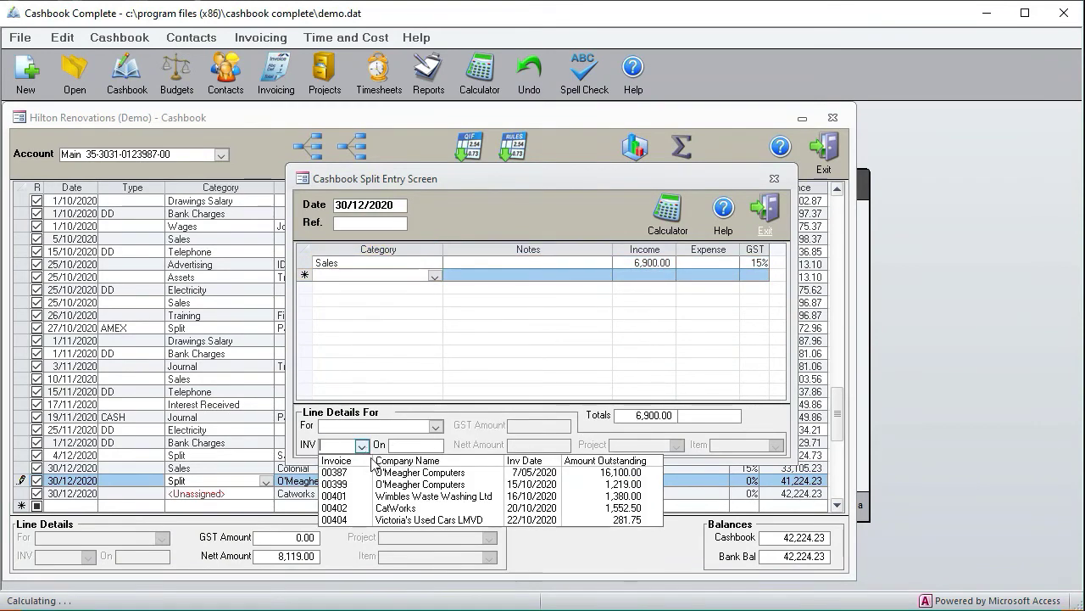
pyautogui.click(388, 484)
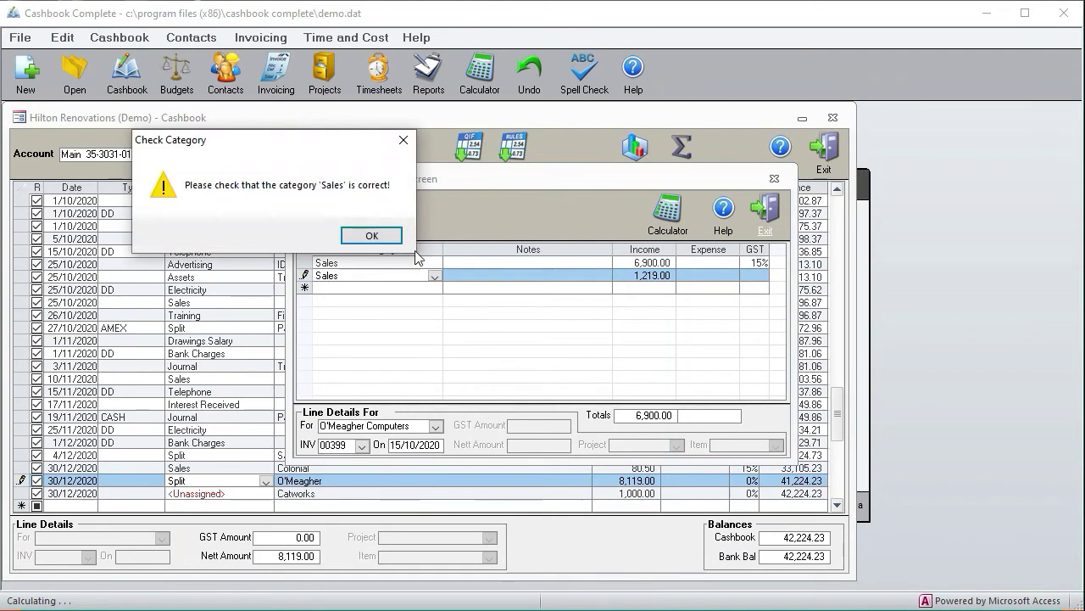
pyautogui.click(380, 238)
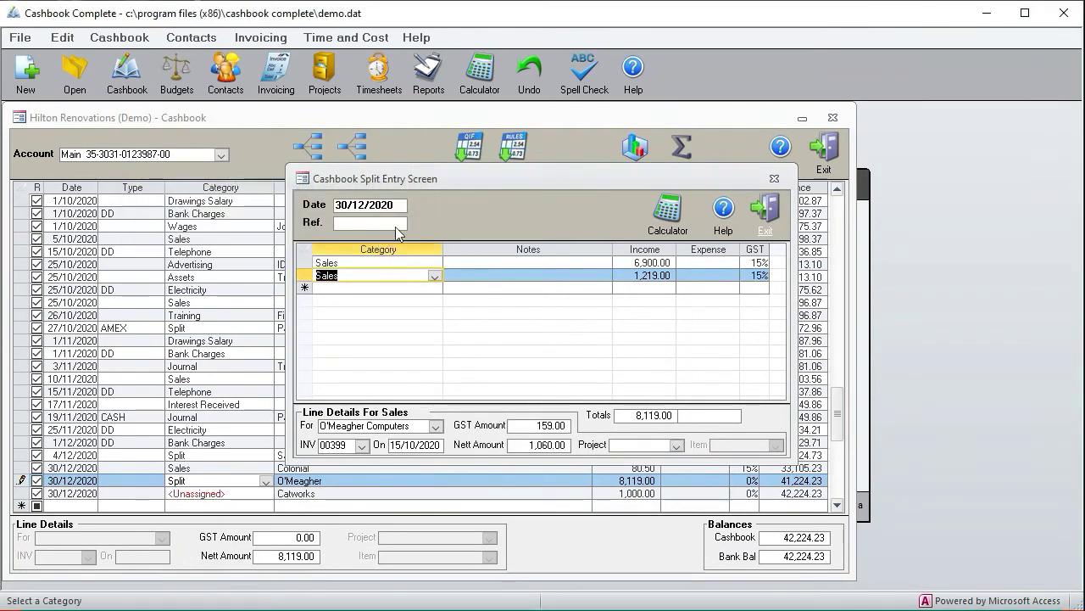
pyautogui.moveTo(428, 179); pyautogui.dragTo(357, 157)
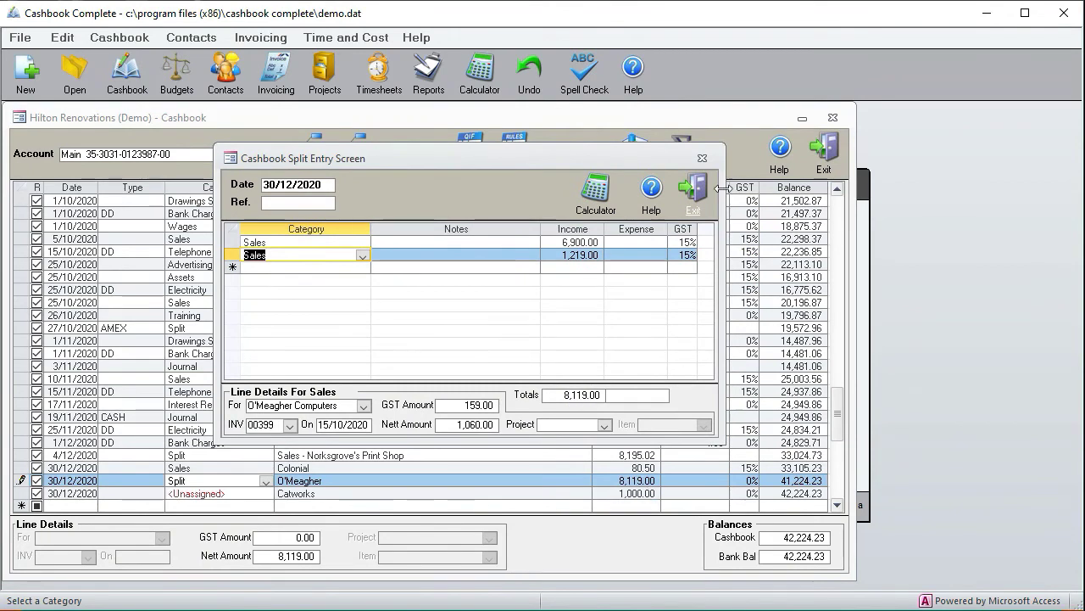
pyautogui.click(702, 159)
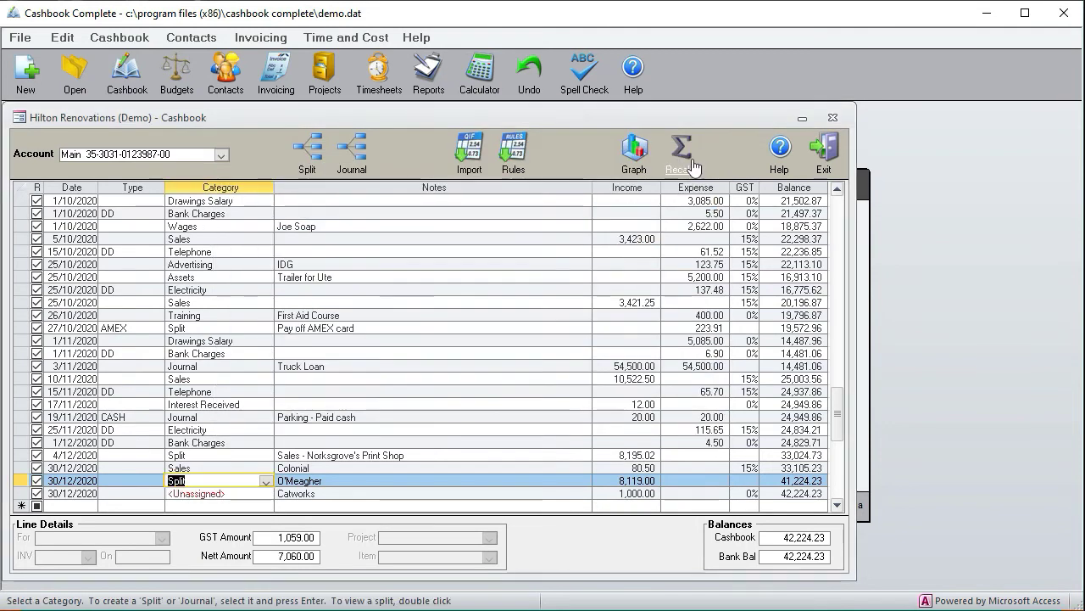
# Link the Catworks receipt to CatWorks invoice 00402 as a part payment under the Sales category
pyautogui.click(227, 492)
pyautogui.click(315, 497)
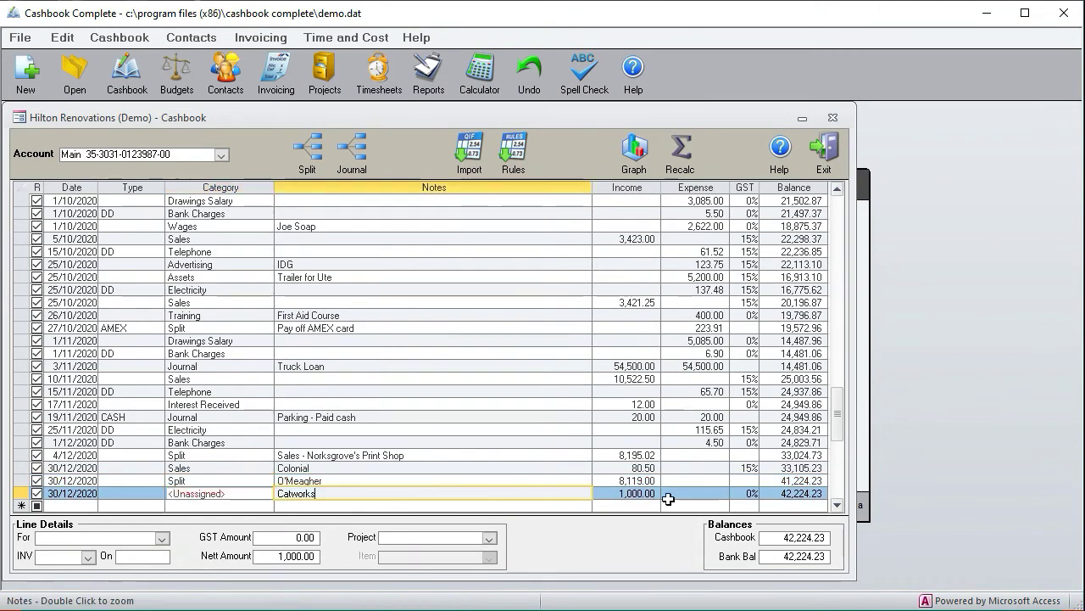
pyautogui.click(631, 494)
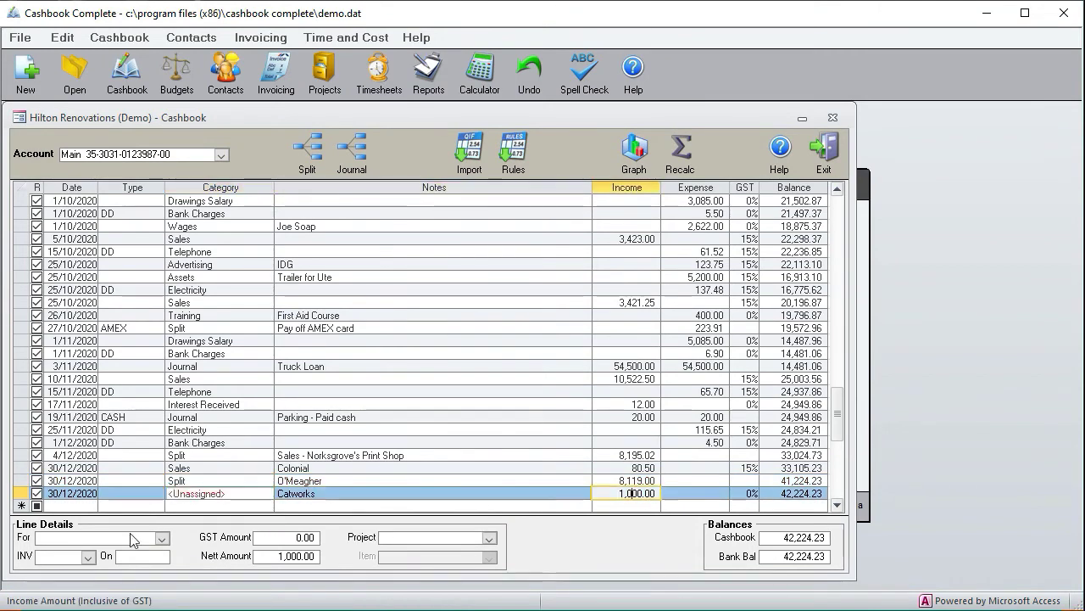
pyautogui.click(88, 557)
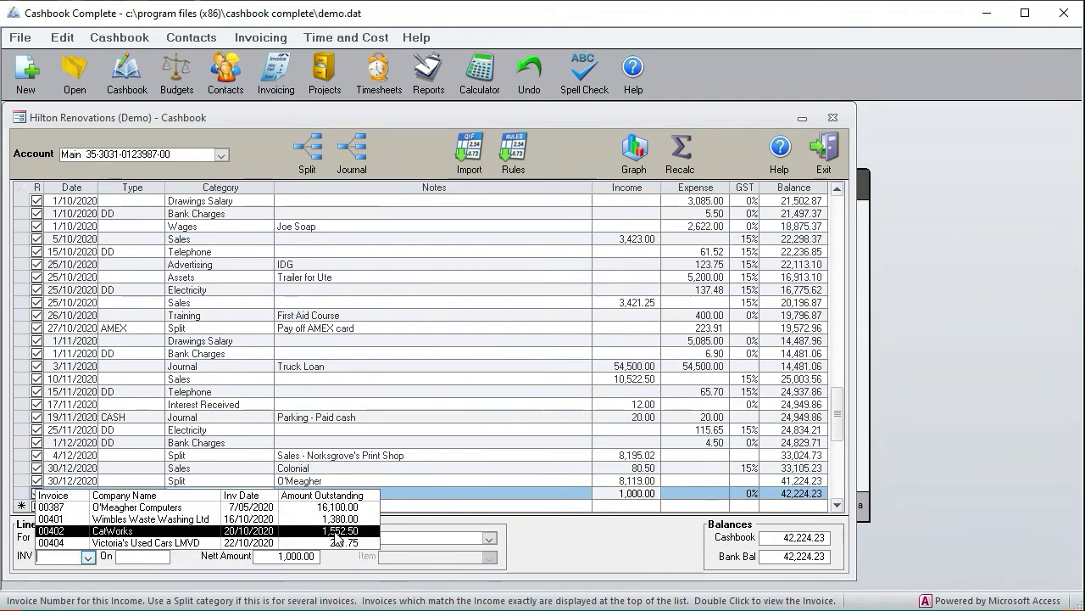
pyautogui.click(112, 534)
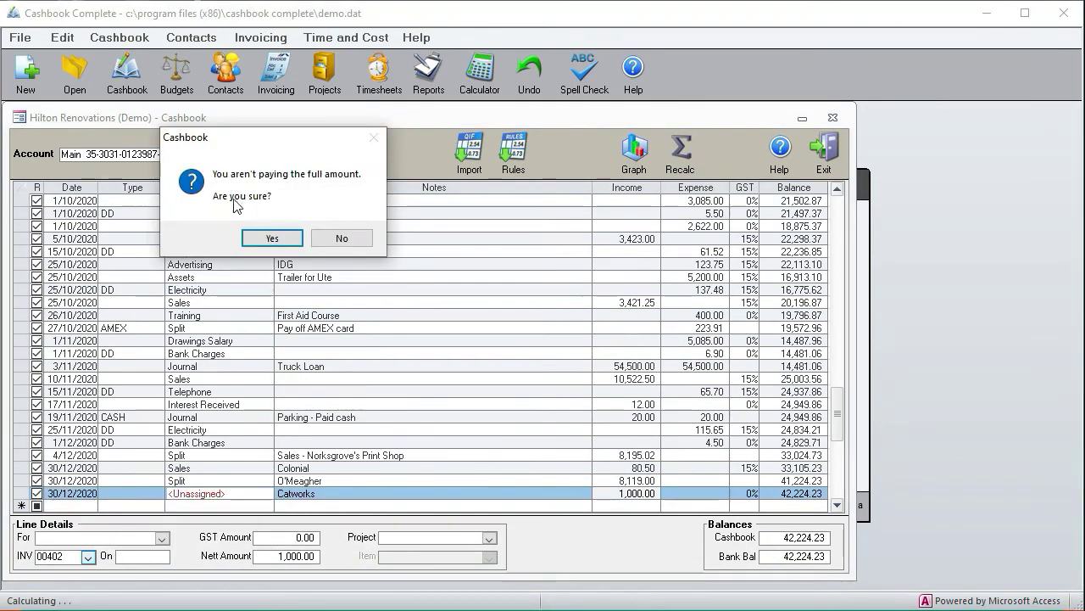
pyautogui.click(273, 240)
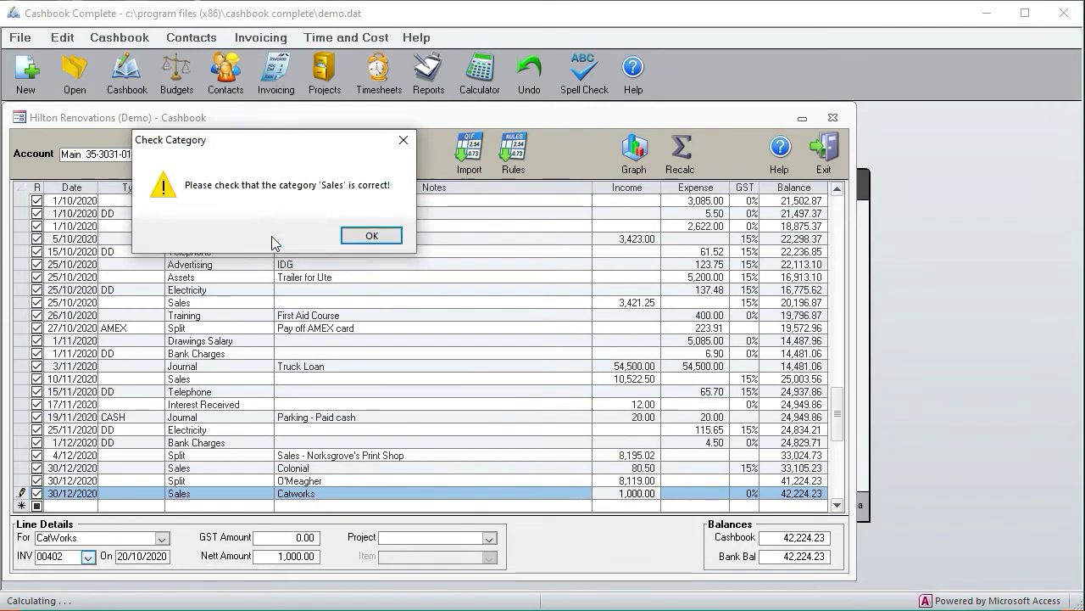
pyautogui.click(366, 234)
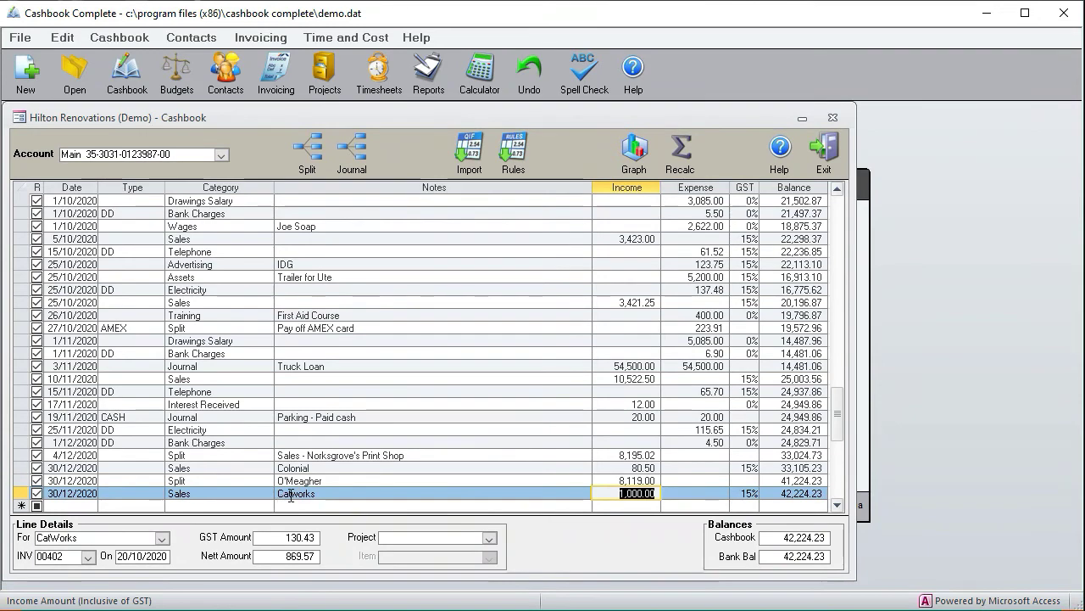
# View the linked CatWorks invoice and check its recorded payment against the invoice total
pyautogui.doubleClick(68, 556)
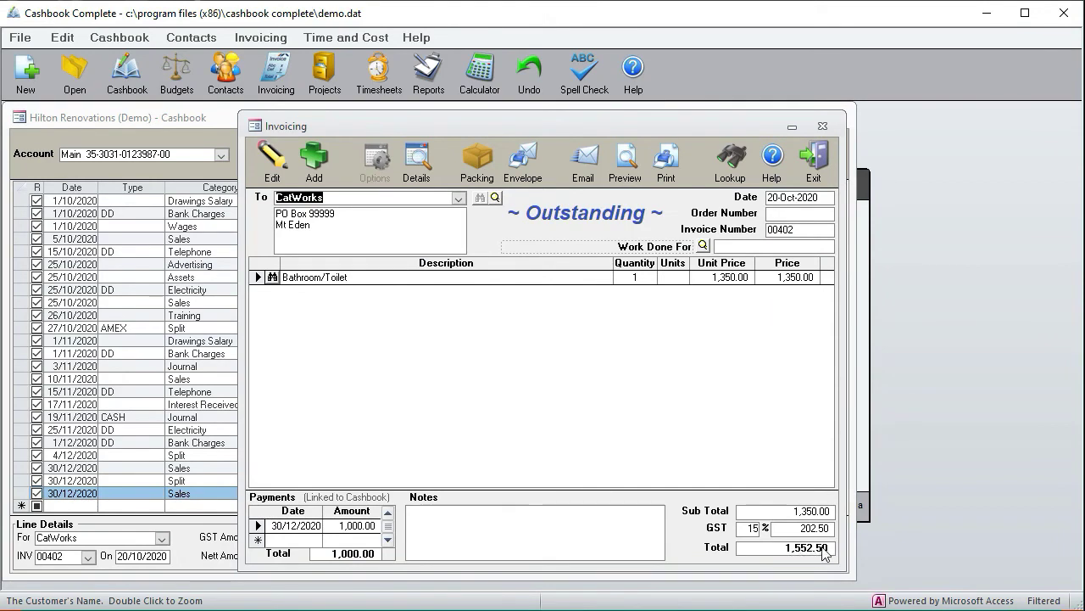
pyautogui.click(357, 526)
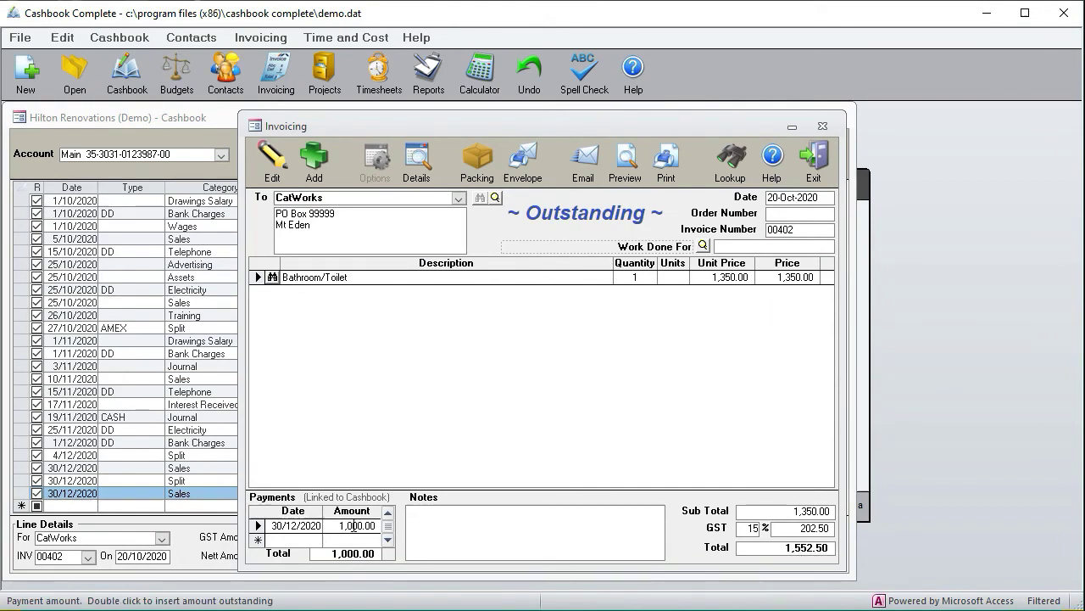
pyautogui.click(823, 126)
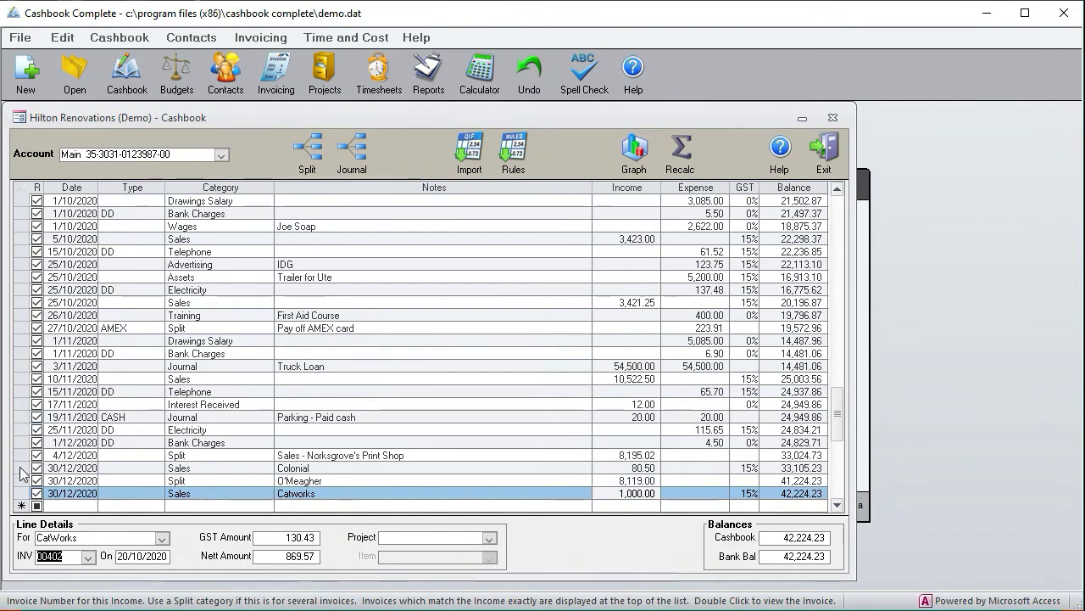
# Delete the Colonial, O'Meagher and Catworks transactions dated 30/12/2020, including their invoice payment links, and close the cashbook
pyautogui.moveTo(20, 468); pyautogui.dragTo(20, 500)
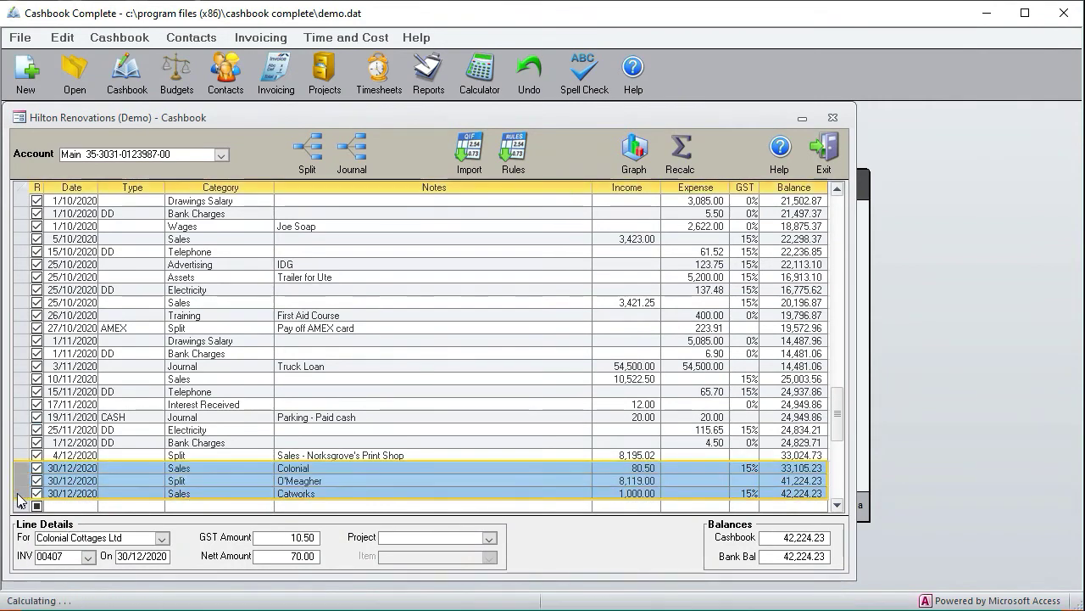
pyautogui.press('Delete')
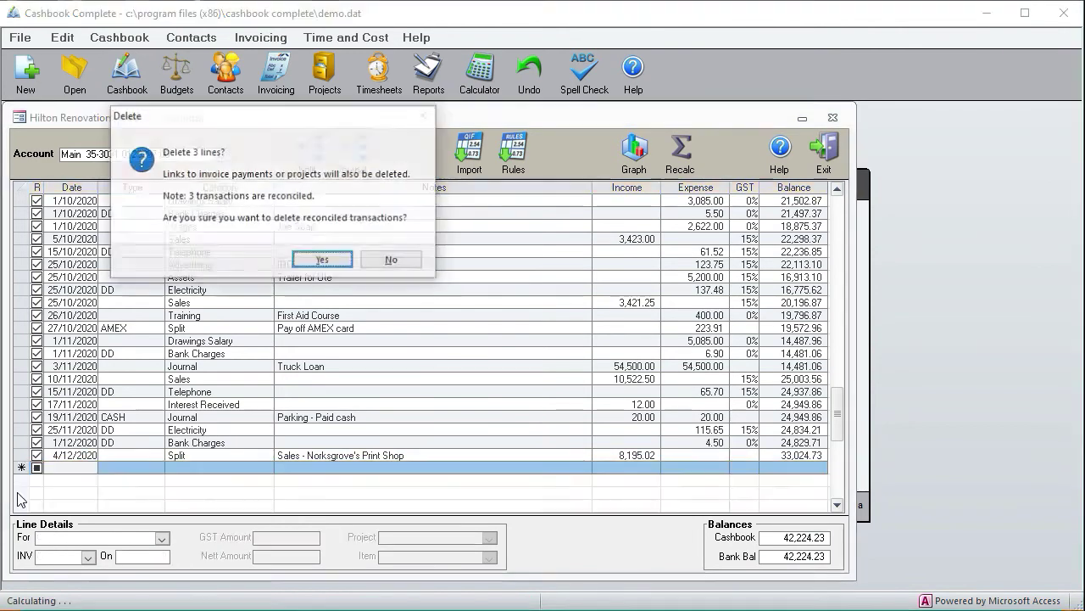
pyautogui.click(322, 260)
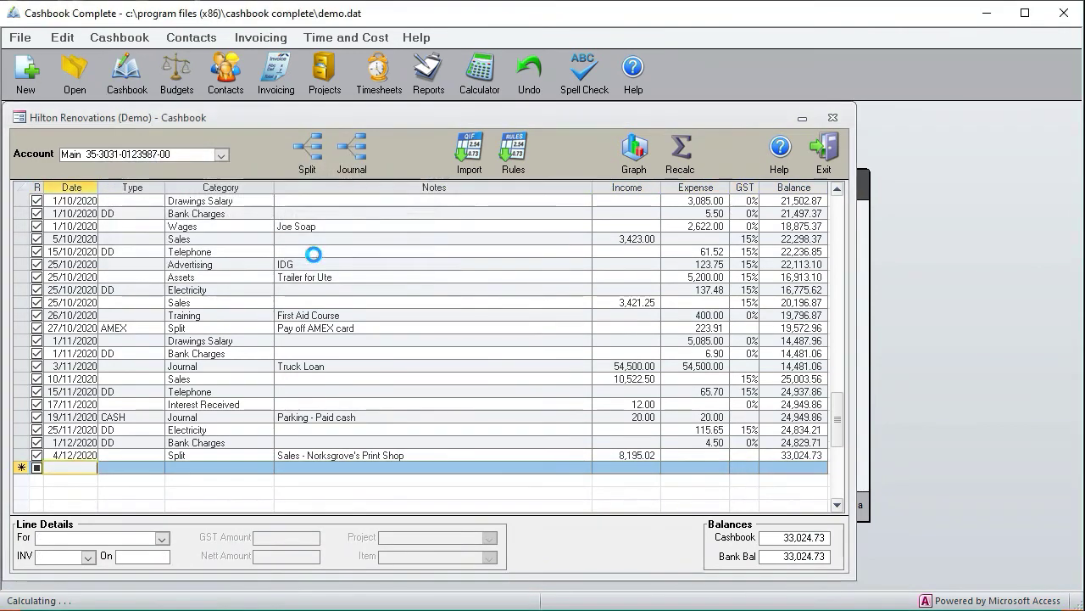
pyautogui.click(833, 119)
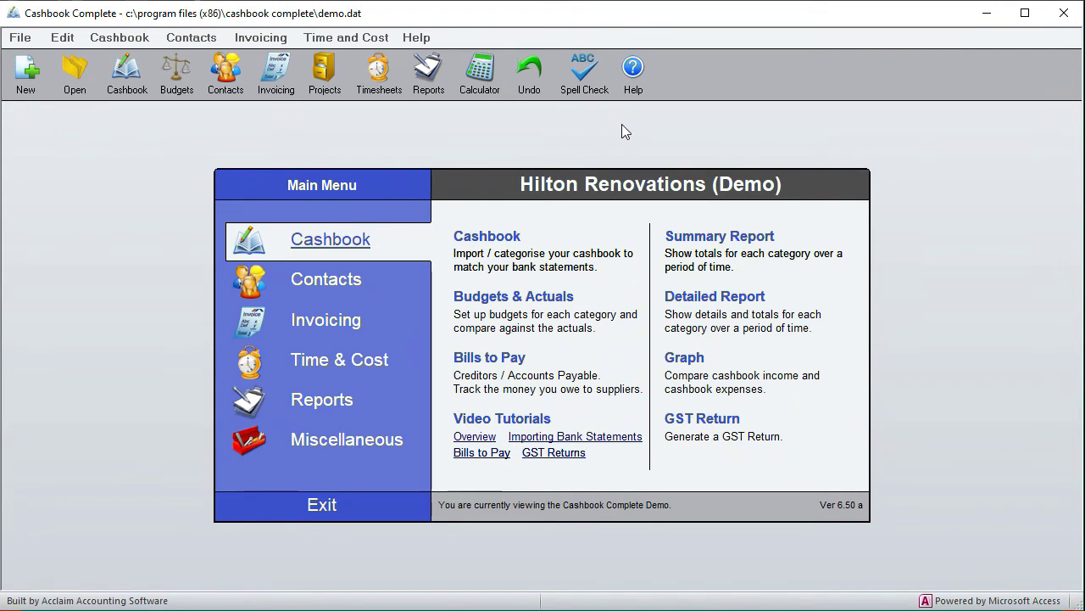
# Filter the invoice lookup to Outstanding and open Colonial Cottages Ltd invoice 00407
pyautogui.click(336, 326)
pyautogui.click(332, 329)
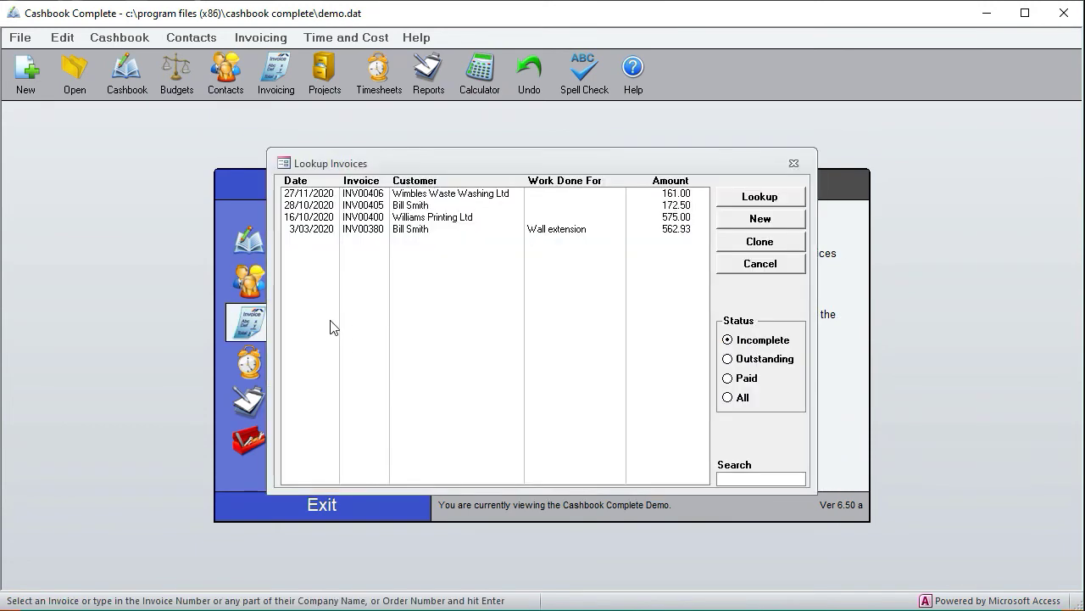
pyautogui.click(729, 360)
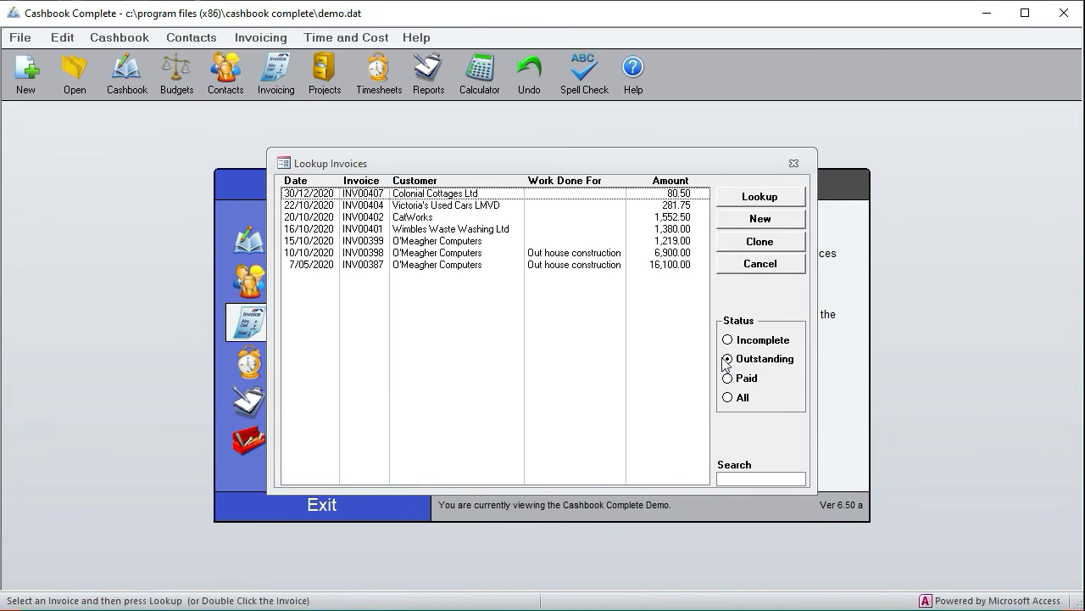
pyautogui.doubleClick(465, 194)
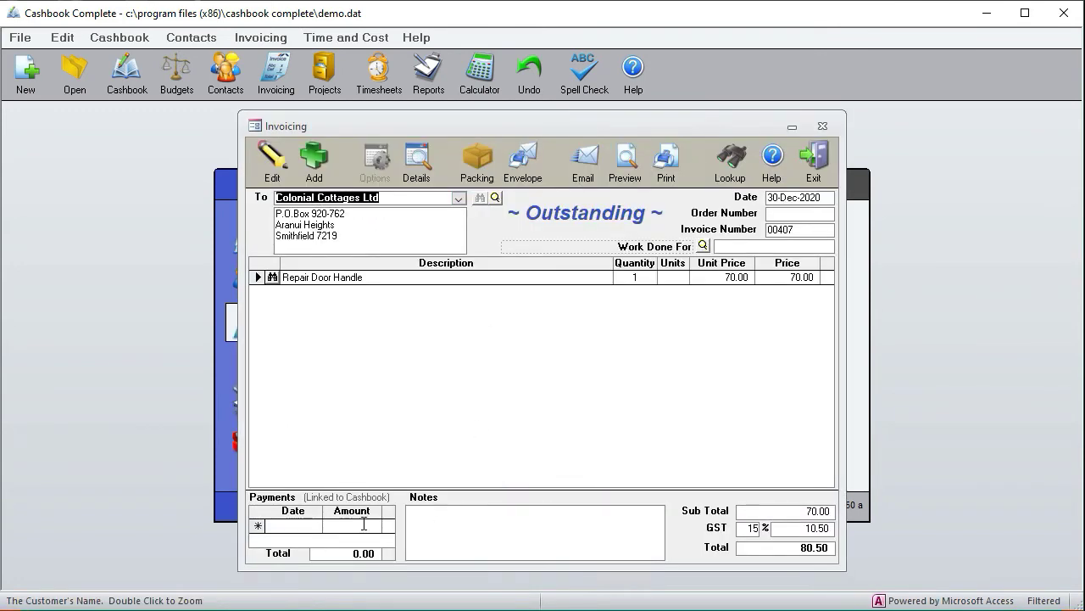
# Record the full outstanding amount of 80.50 as a payment on the invoice and post it to the Main cashbook account under Sales
pyautogui.click(363, 525)
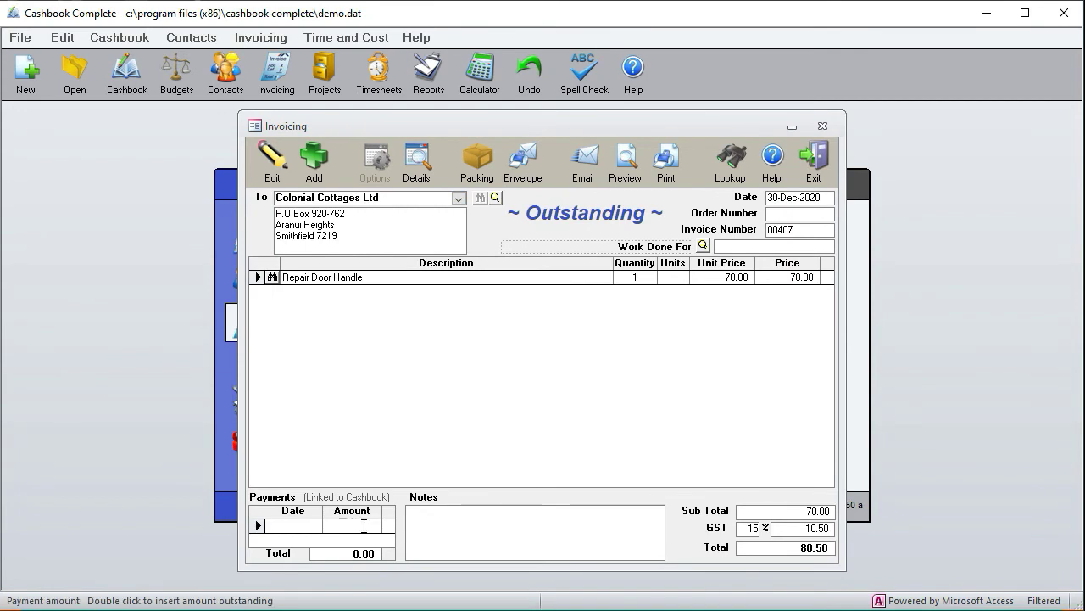
pyautogui.doubleClick(364, 525)
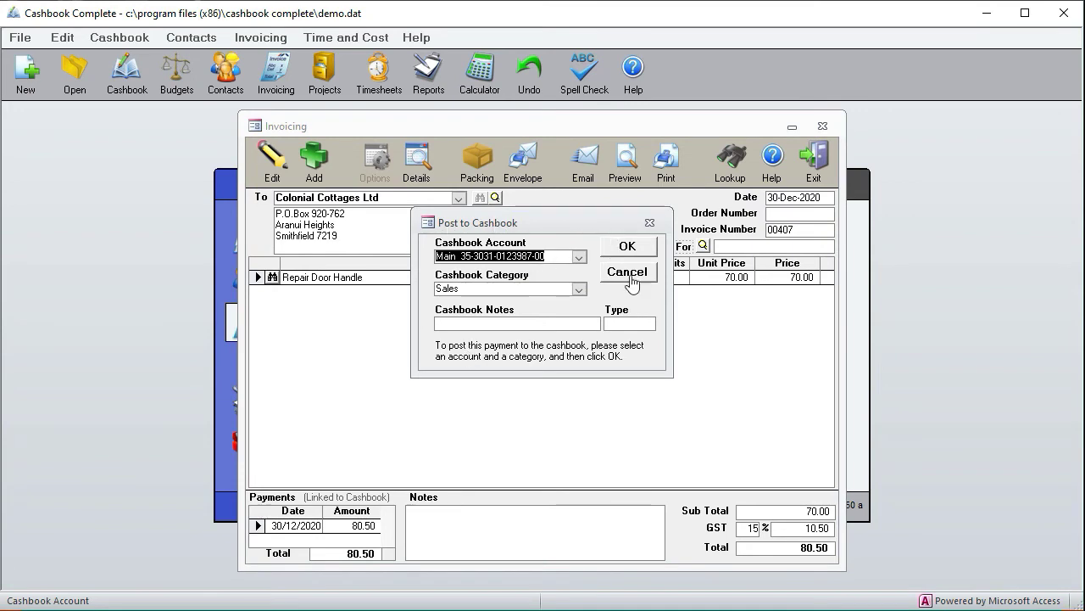
pyautogui.click(627, 247)
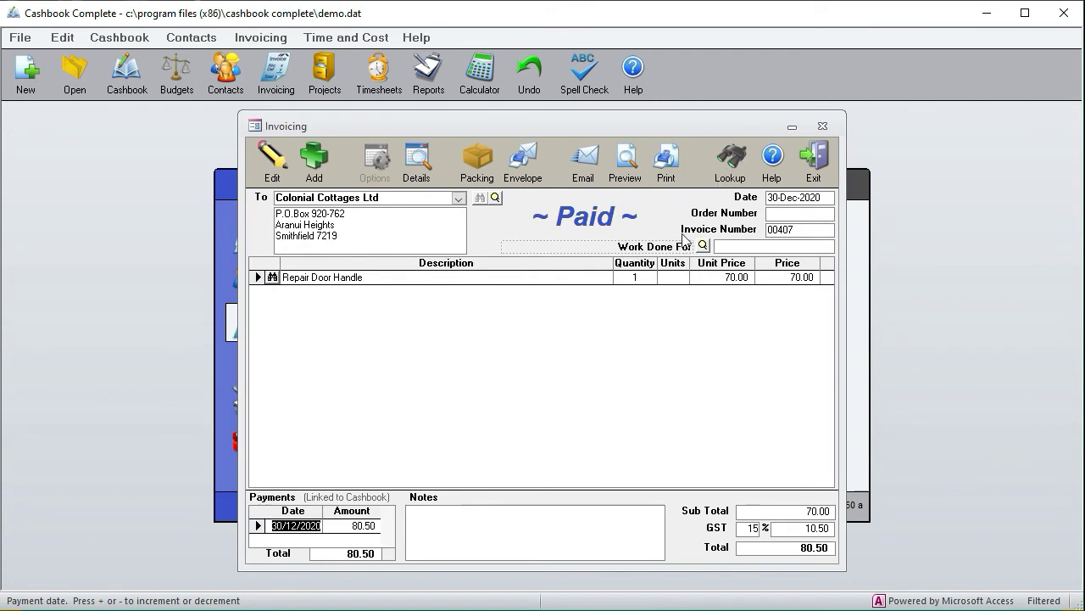
# Open O'Meagher Computers invoice 00399, record its full payment of 1,219.00 and post it to the Main cashbook account under Sales
pyautogui.click(731, 159)
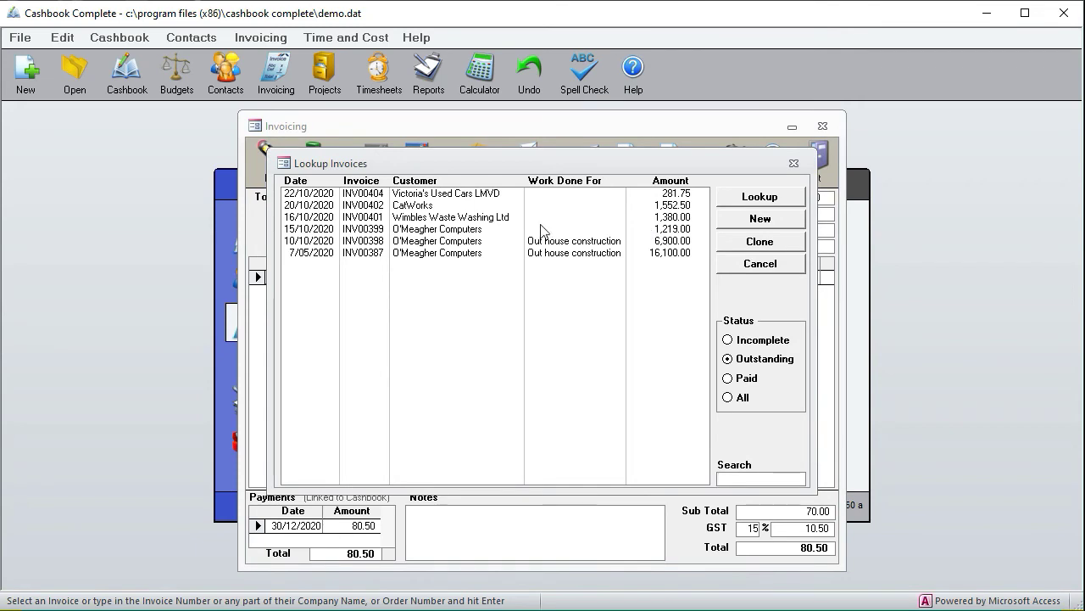
pyautogui.doubleClick(476, 230)
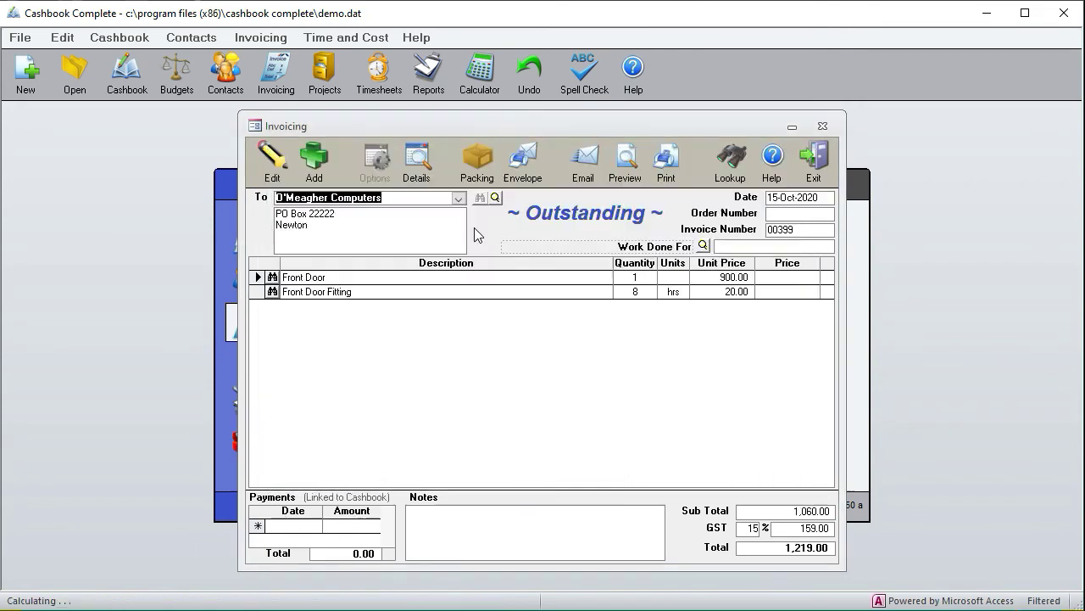
pyautogui.click(366, 529)
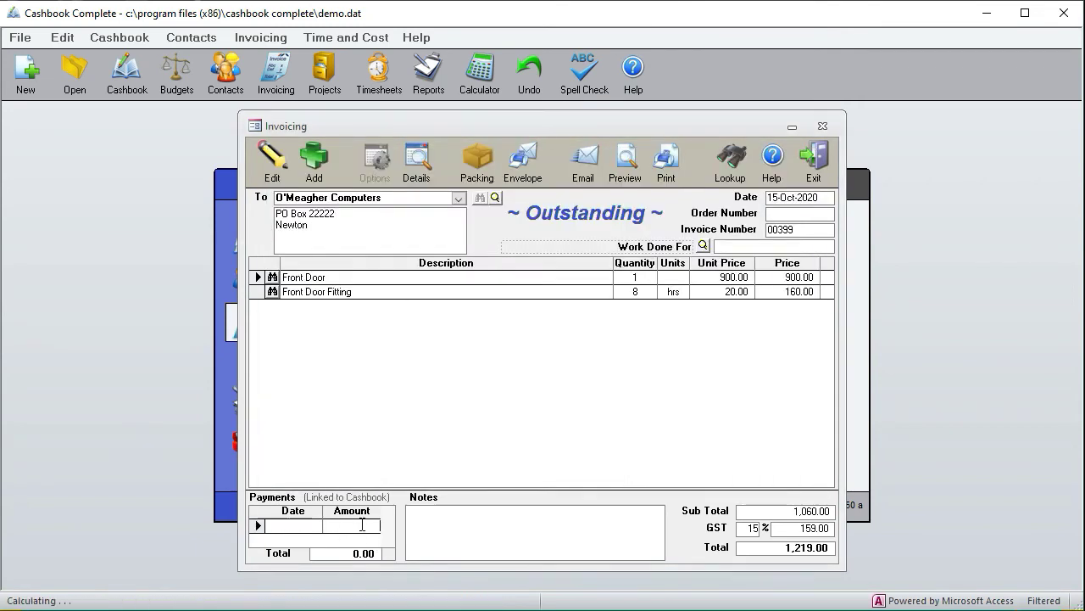
pyautogui.click(625, 245)
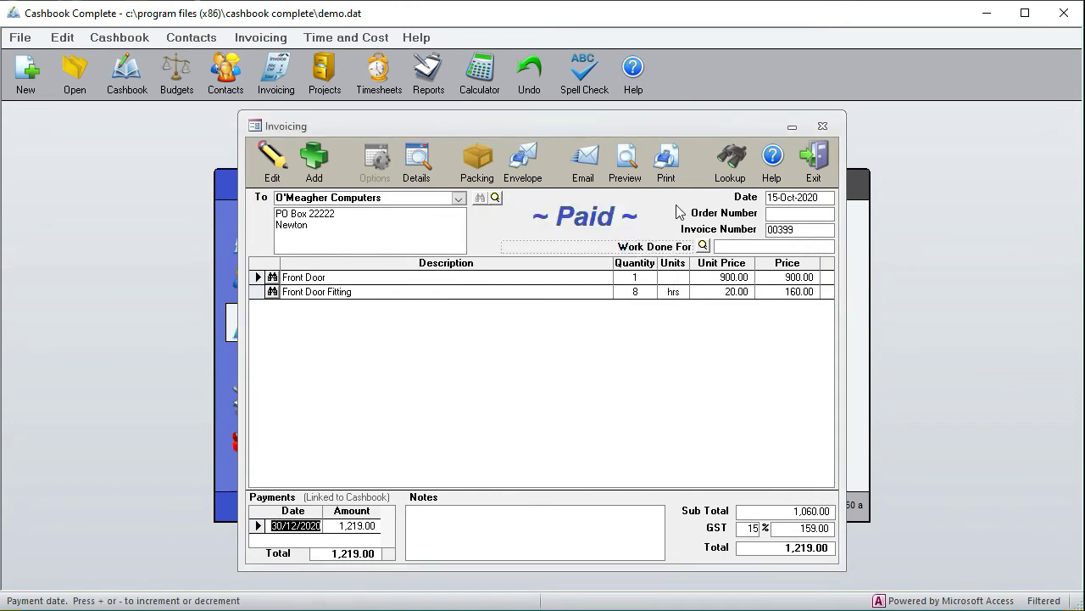
# Open O'Meagher Computers invoice 00398, record its full payment of 6,900.00 and post it to the Main cashbook account under Sales
pyautogui.click(731, 163)
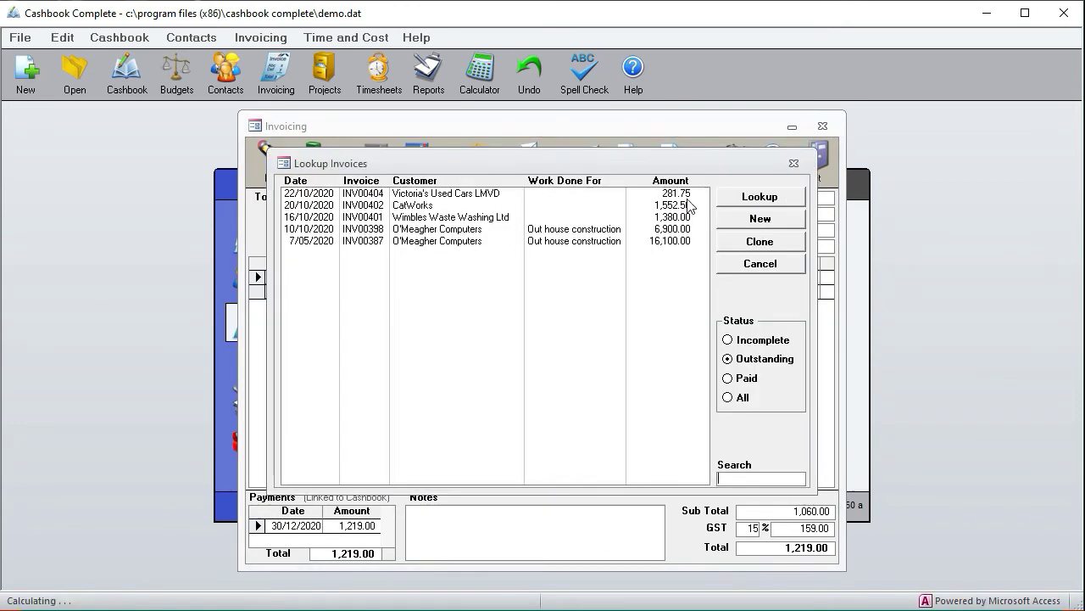
pyautogui.doubleClick(460, 231)
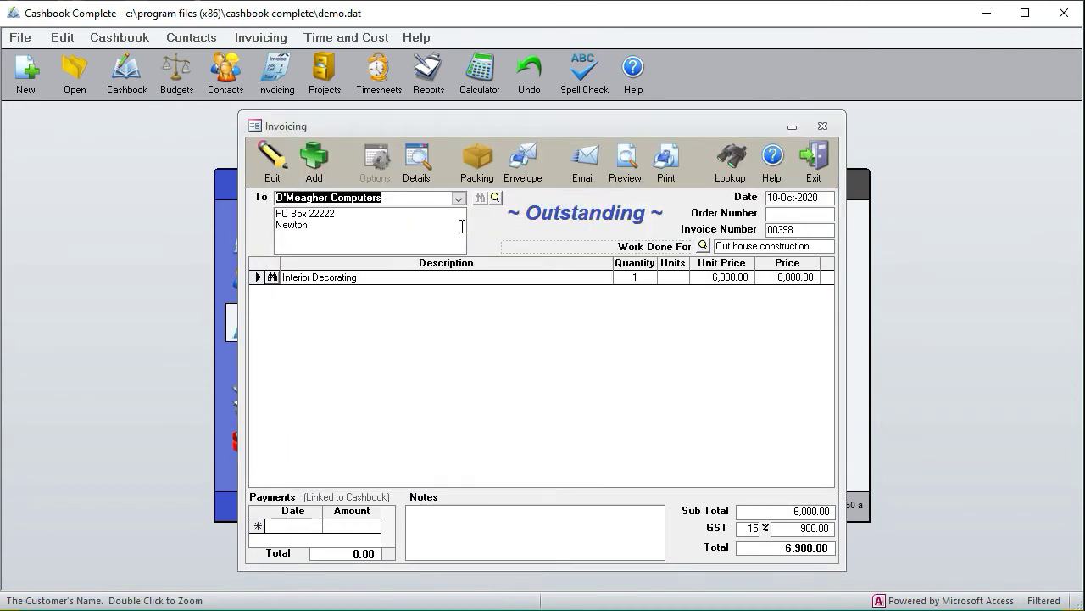
pyautogui.doubleClick(366, 525)
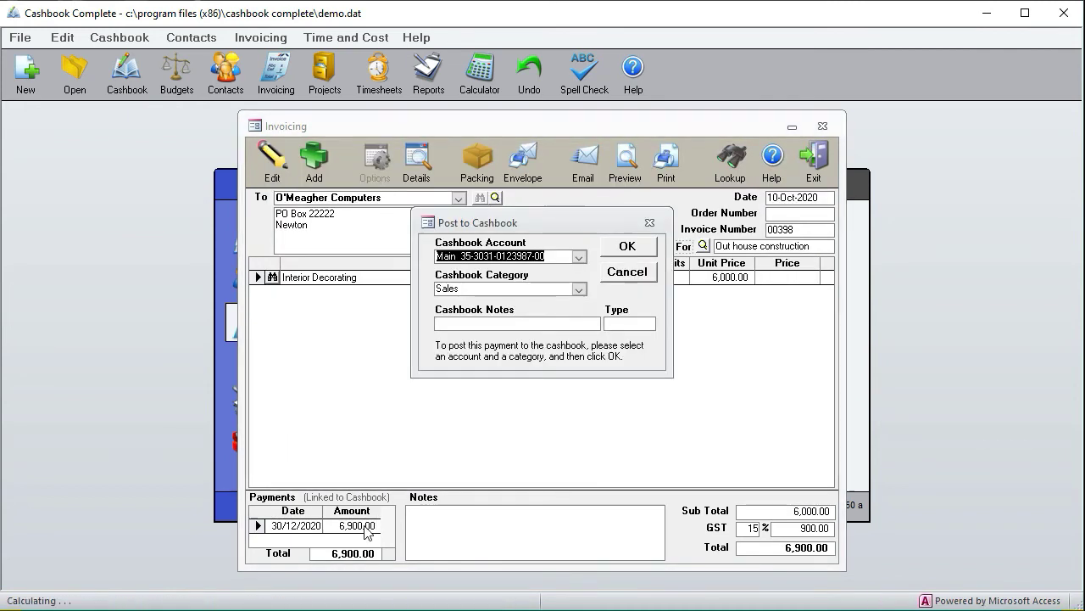
pyautogui.click(627, 244)
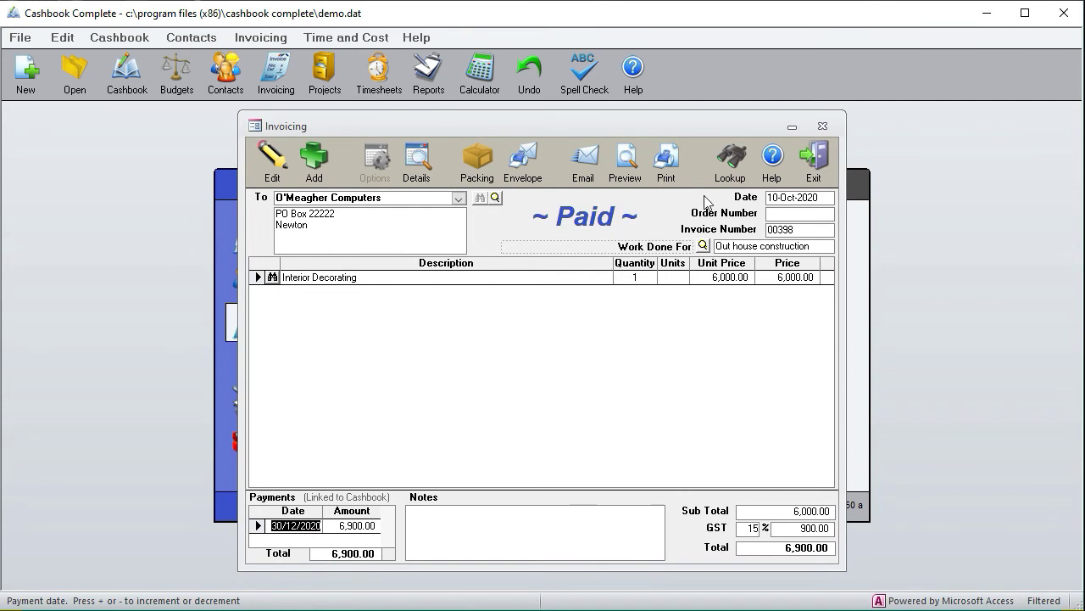
# Record a part payment of 1,000.00 on CatWorks invoice 00402, post it to the Main cashbook account under Sales and close invoicing
pyautogui.click(731, 158)
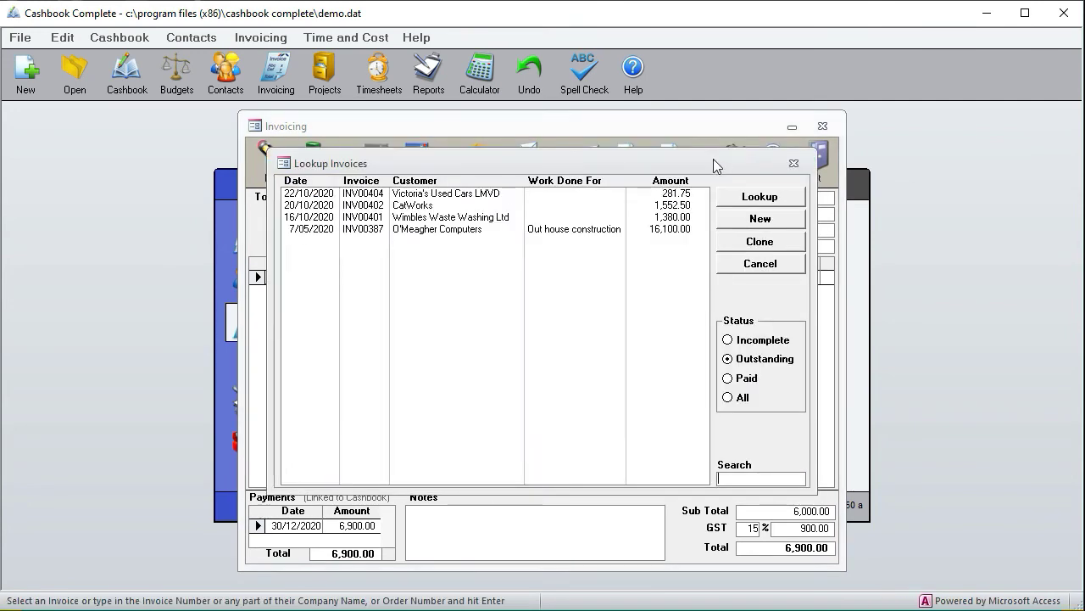
pyautogui.doubleClick(430, 209)
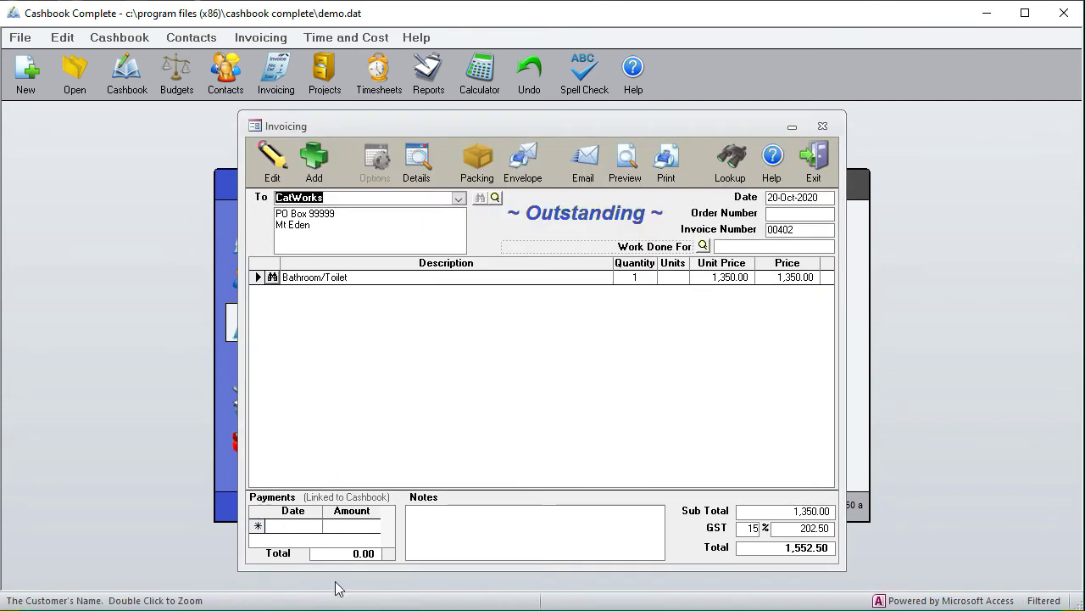
pyautogui.click(363, 526)
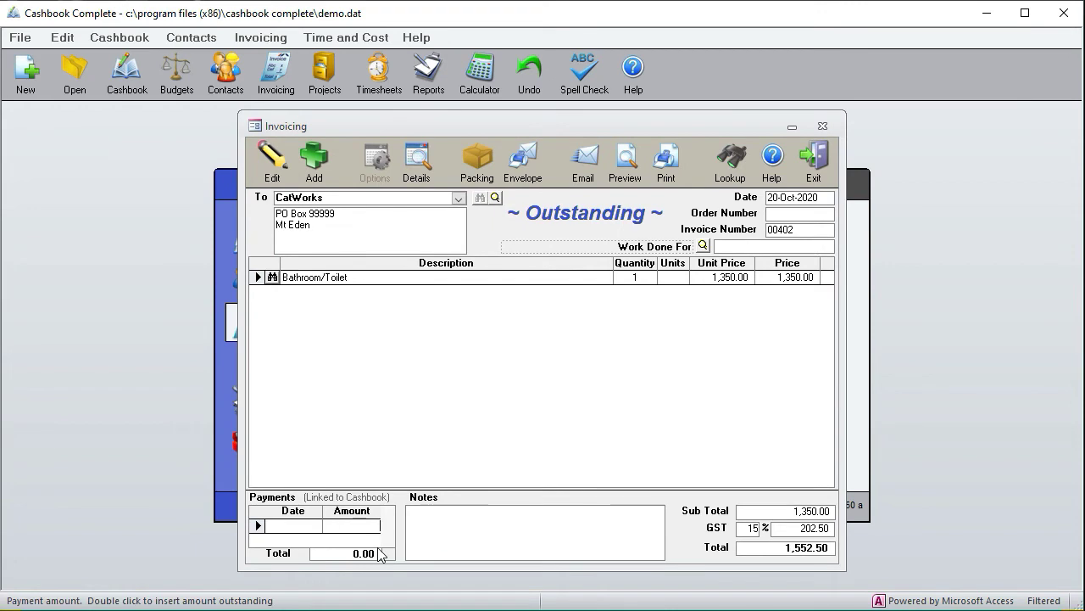
pyautogui.write('1000')
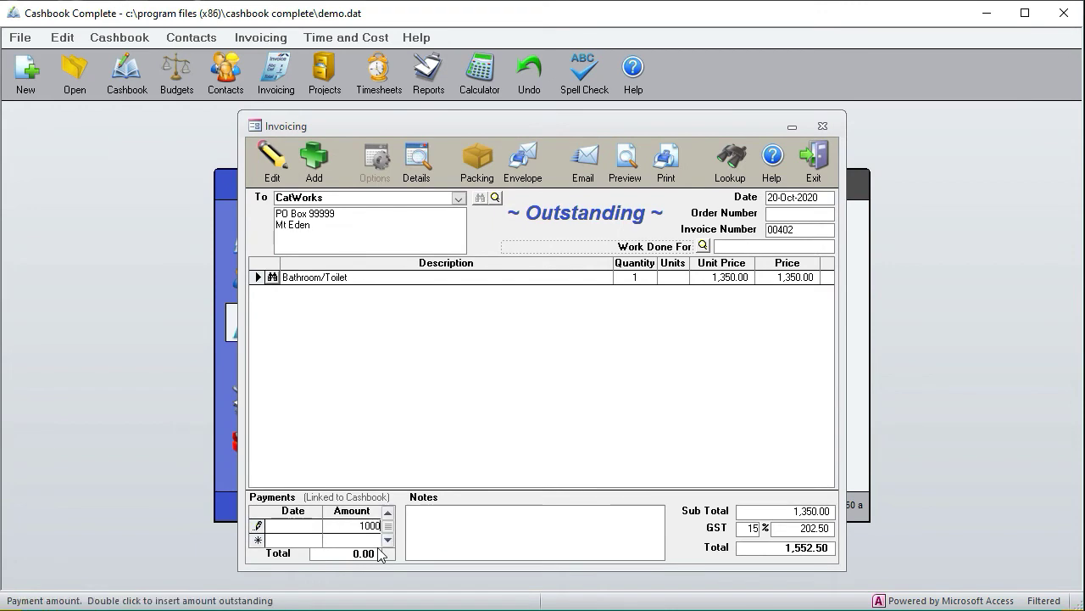
pyautogui.press('Return')
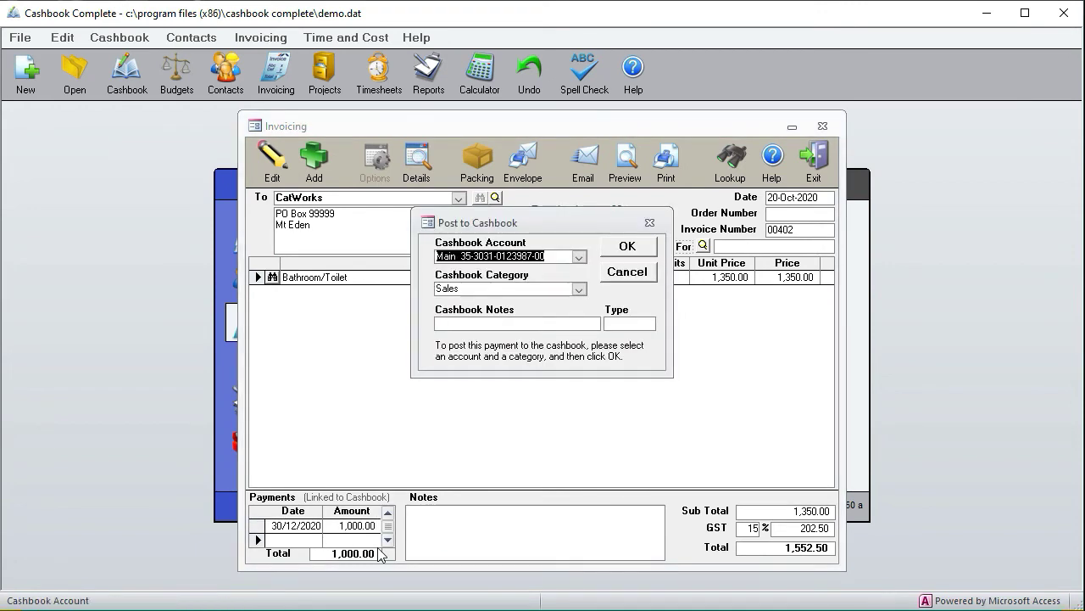
pyautogui.click(629, 247)
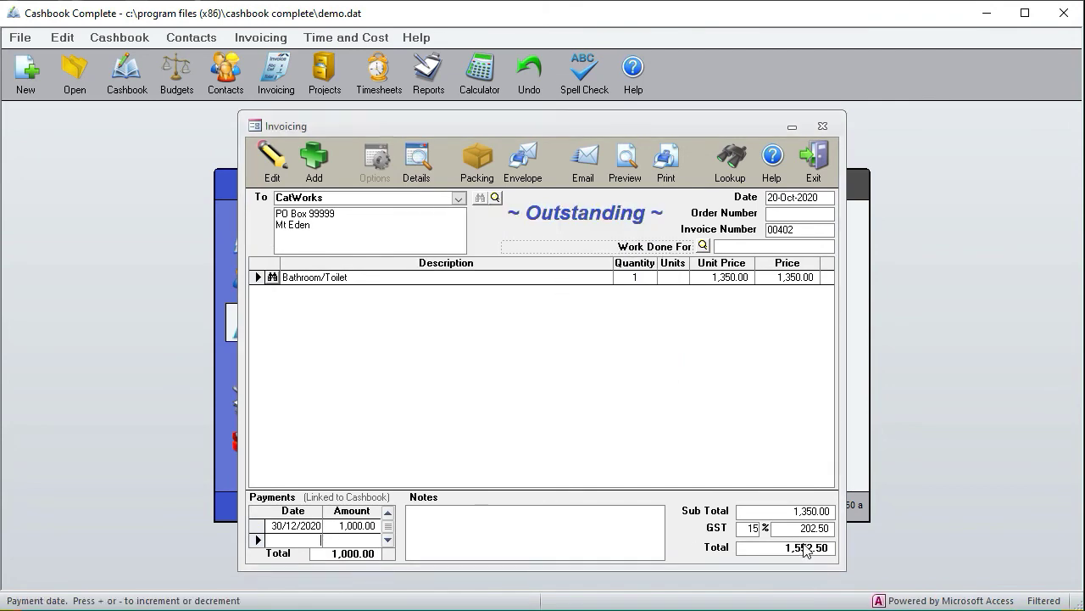
pyautogui.click(814, 157)
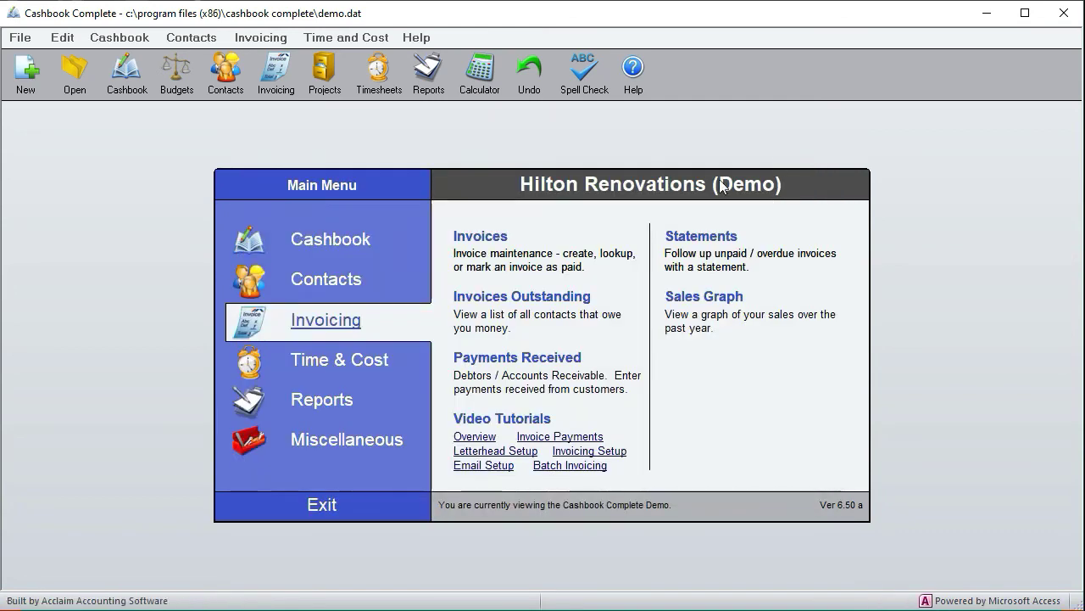
# Open the cashbook and check the customer and invoice details of the Sales receipts posted on 30/12/2020
pyautogui.click(332, 239)
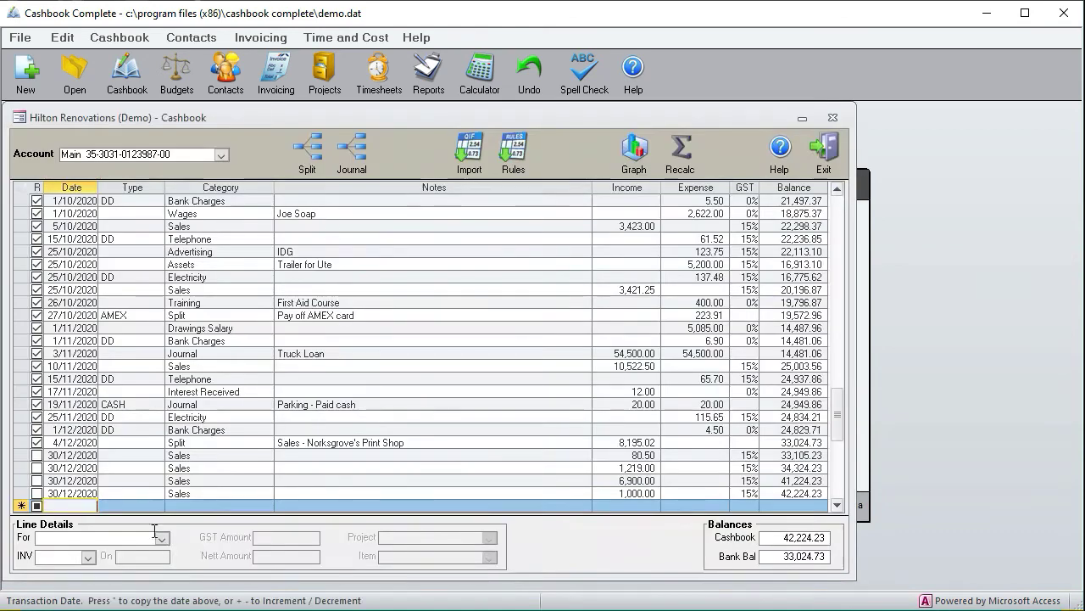
pyautogui.click(210, 459)
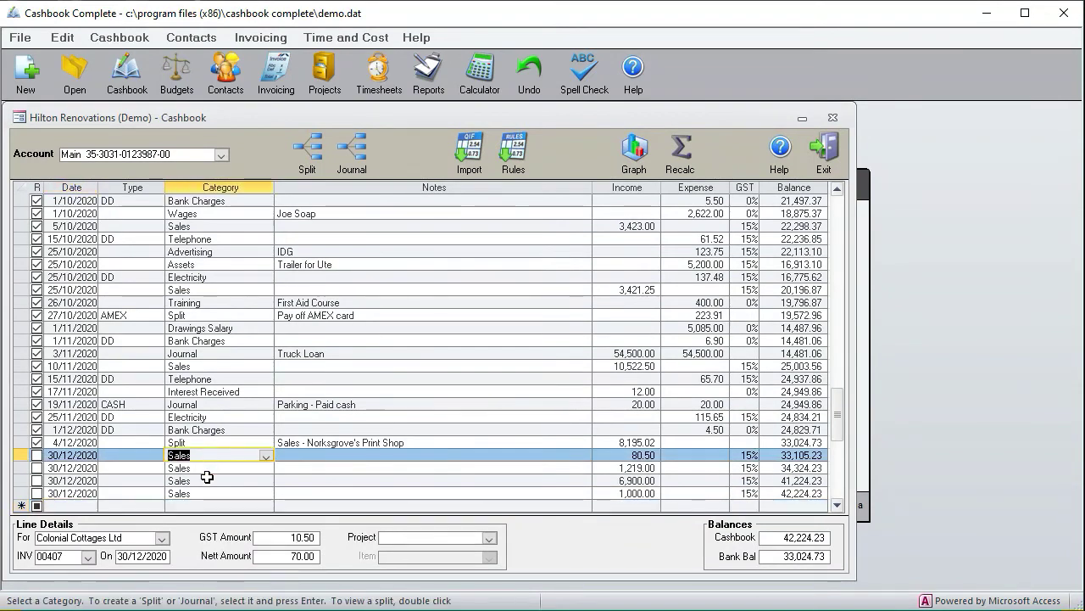
pyautogui.click(209, 467)
pyautogui.click(208, 480)
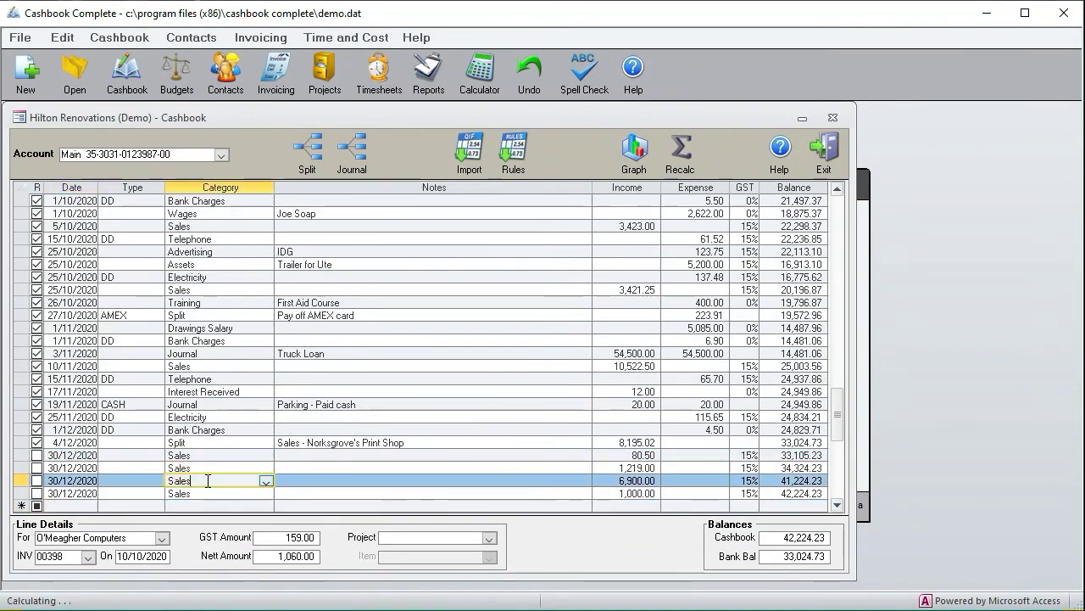
pyautogui.click(210, 469)
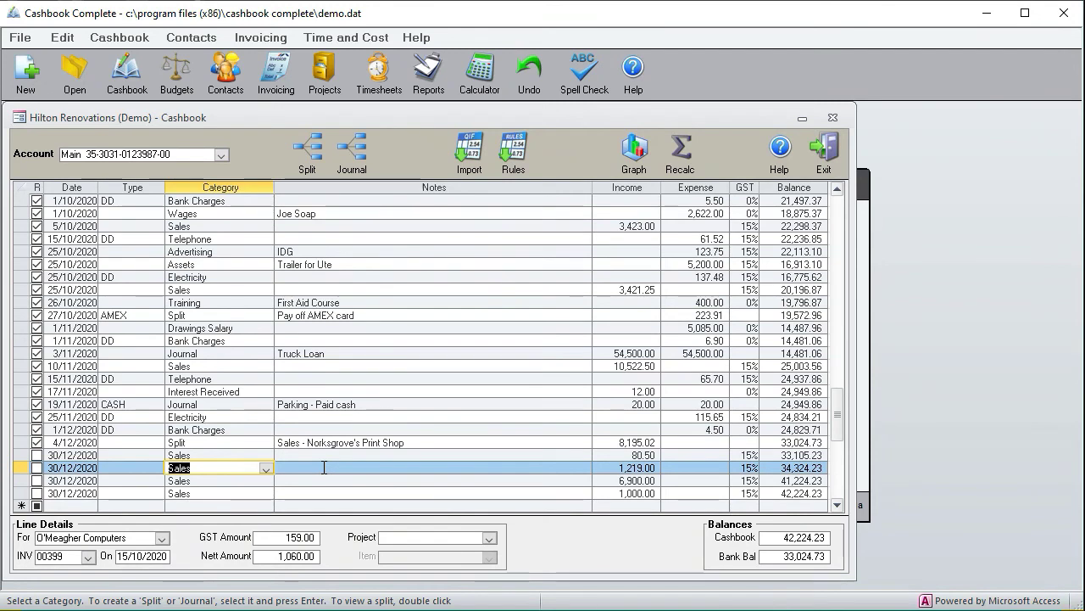
# Merge the O'Meagher Computers 6,900.00 receipt with the 1,219.00 receipt and review the lines of the merged split transaction
pyautogui.click(232, 481)
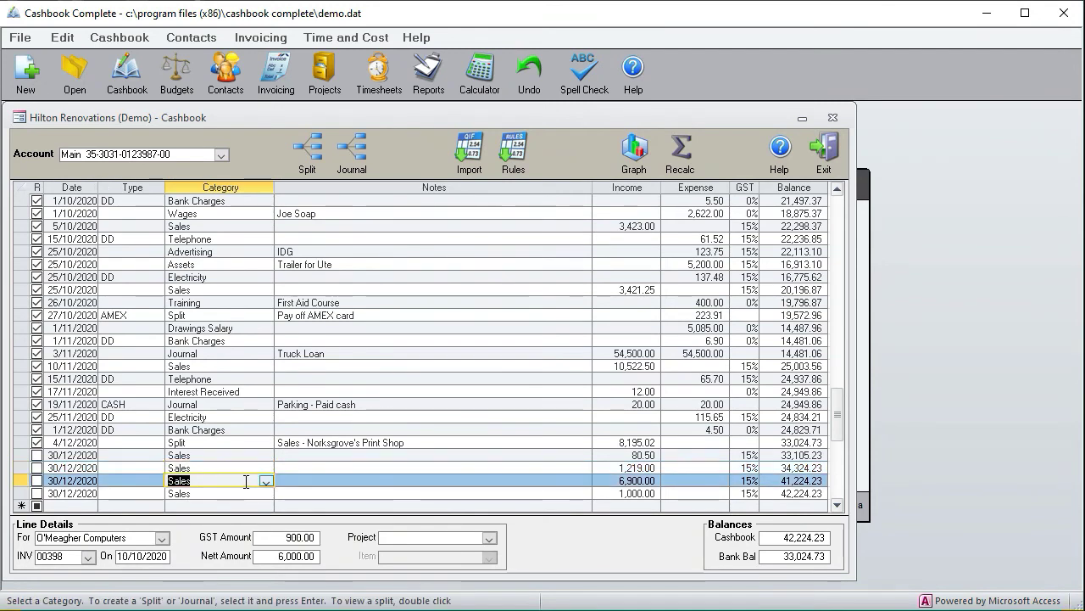
pyautogui.rightClick(238, 480)
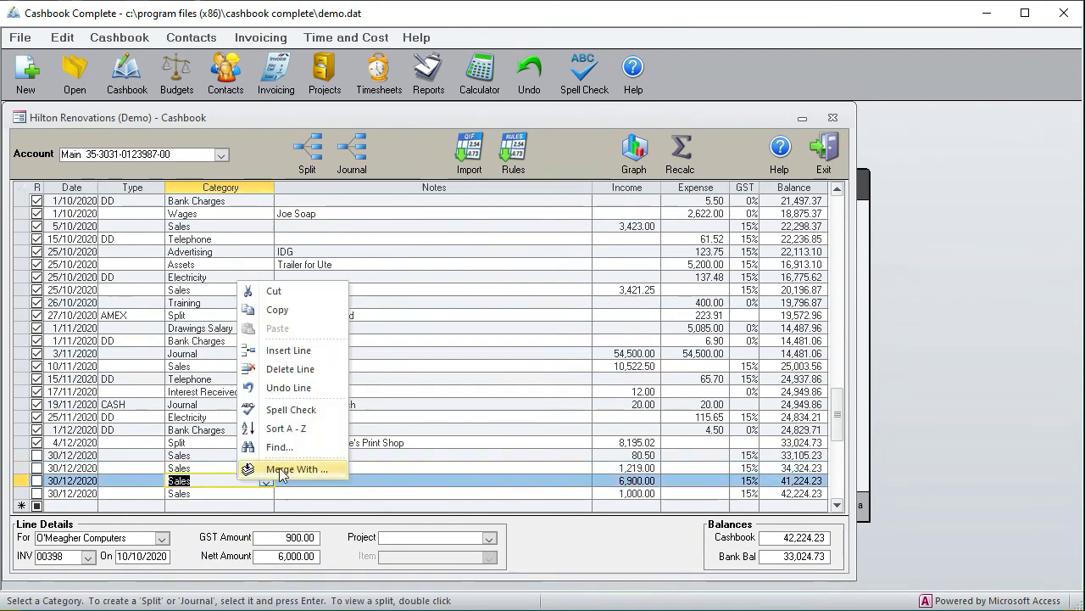
pyautogui.click(278, 475)
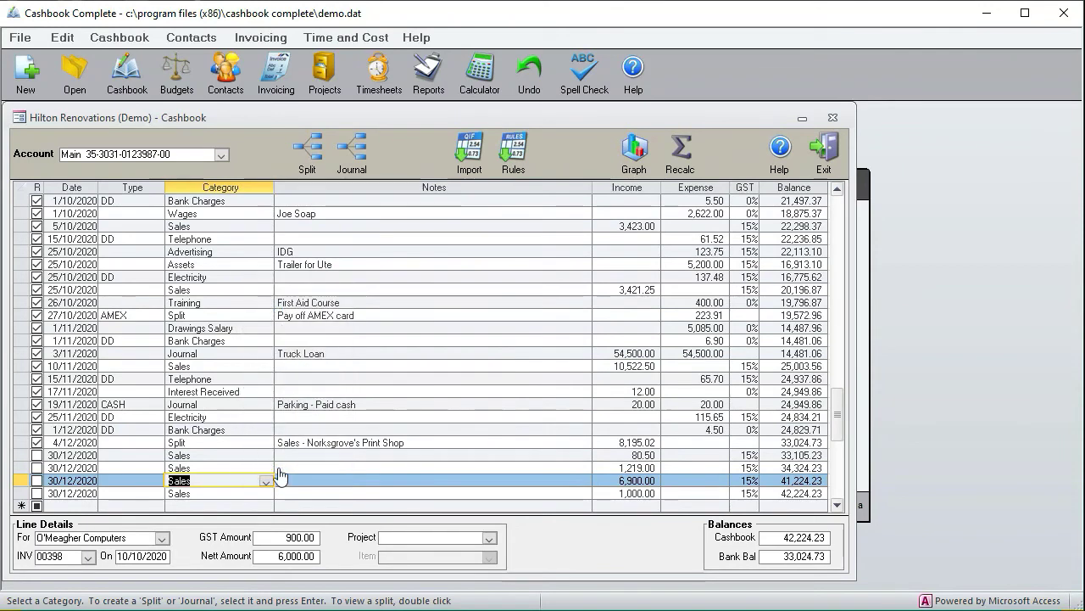
pyautogui.click(211, 468)
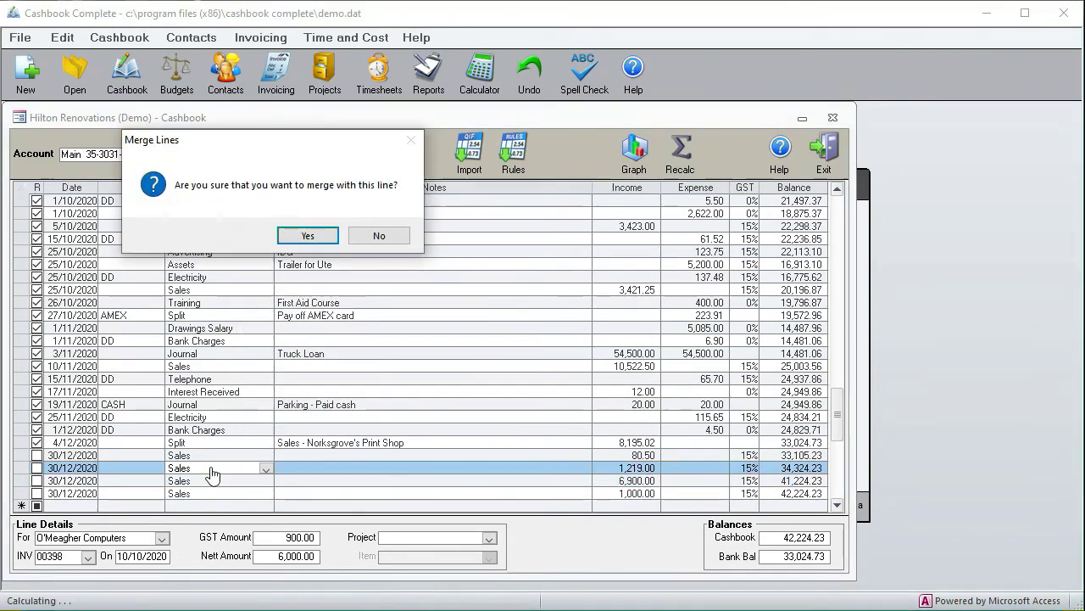
pyautogui.click(309, 236)
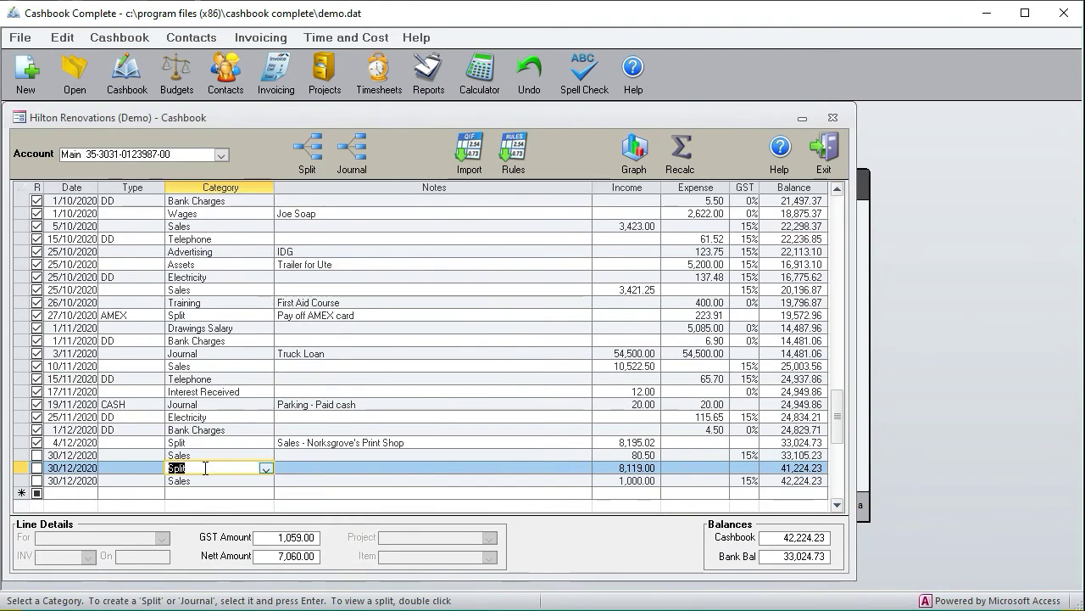
pyautogui.doubleClick(205, 468)
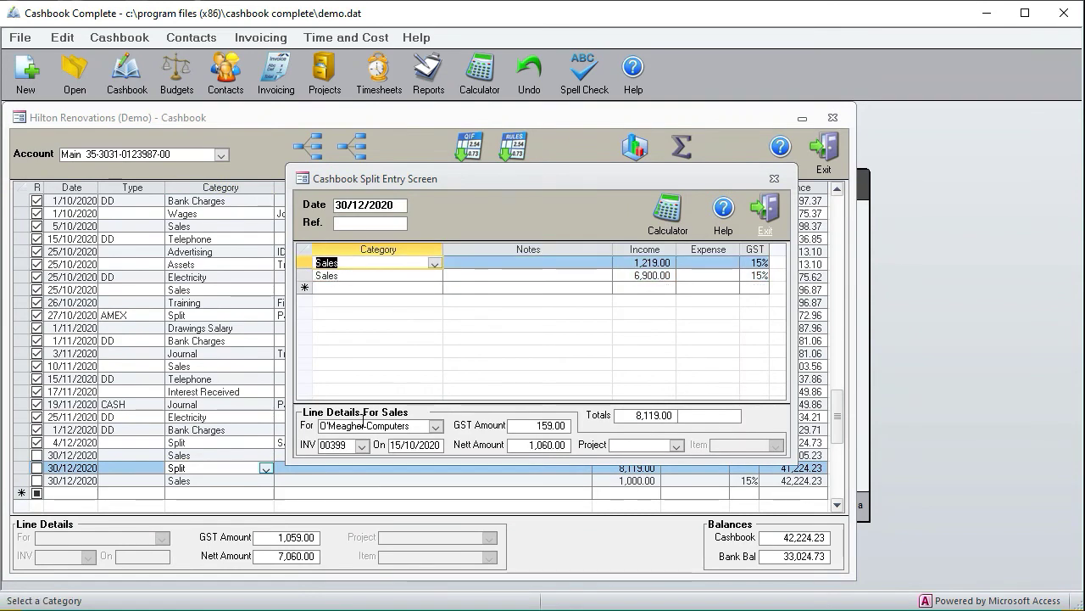
pyautogui.click(774, 178)
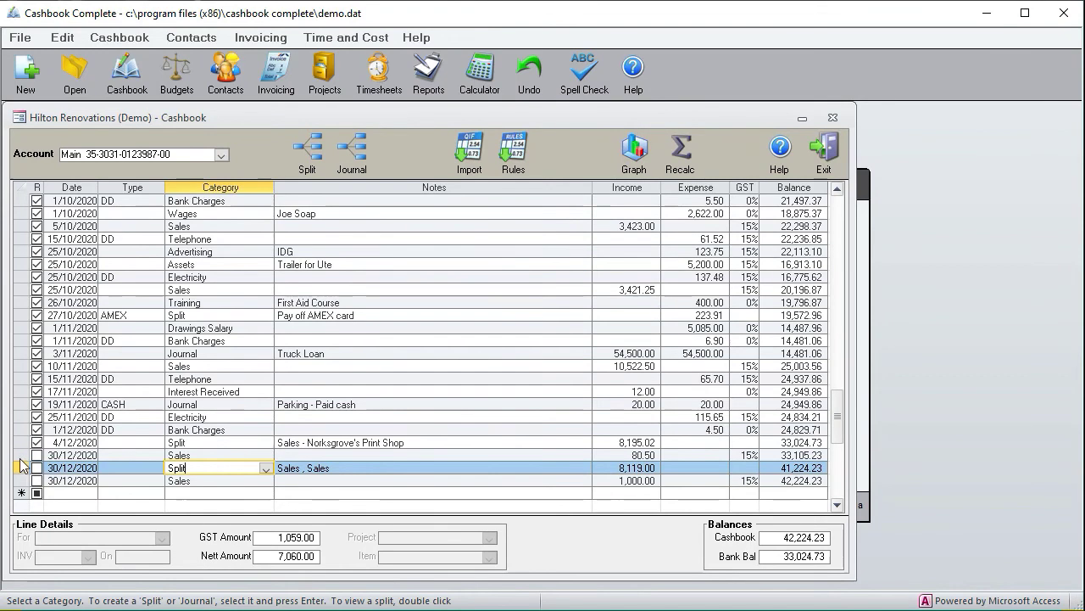
# Delete the three cashbook transactions dated 30/12/2020 and close the cashbook
pyautogui.moveTo(19, 455); pyautogui.dragTo(23, 483)
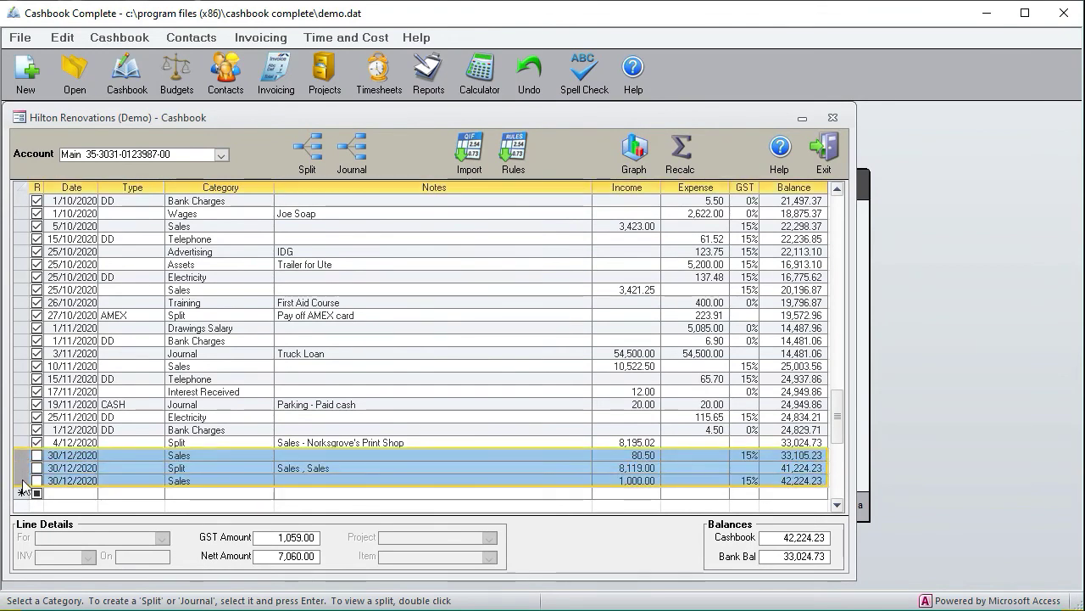
pyautogui.press('Delete')
pyautogui.click(325, 246)
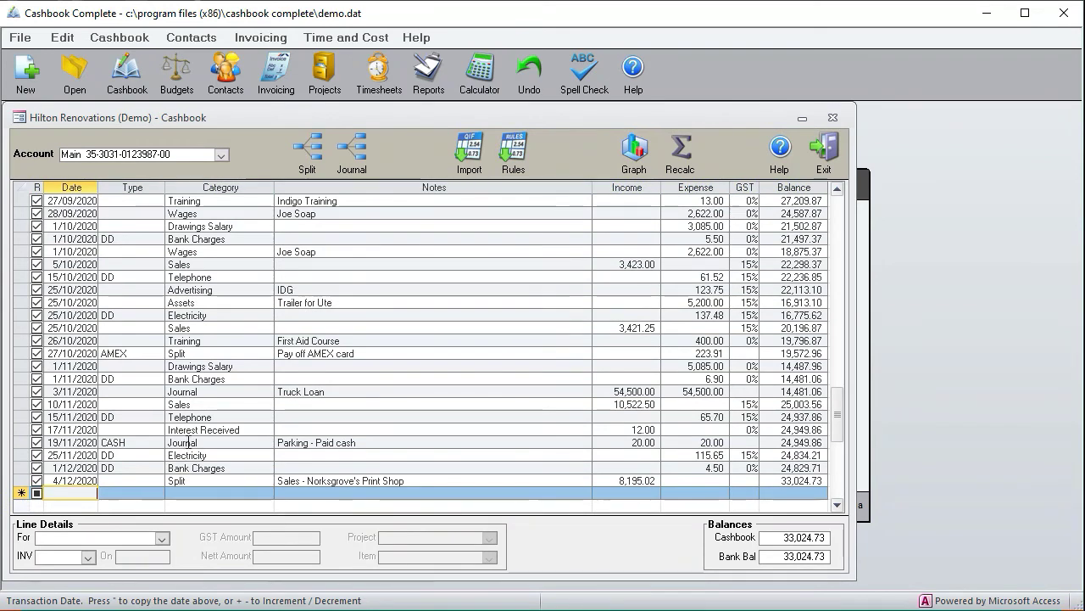
pyautogui.click(832, 117)
# Enter a payment from O'Meagher Computers for invoice 00398 in Payments Received
pyautogui.moveTo(346, 295)
pyautogui.moveTo(354, 327)
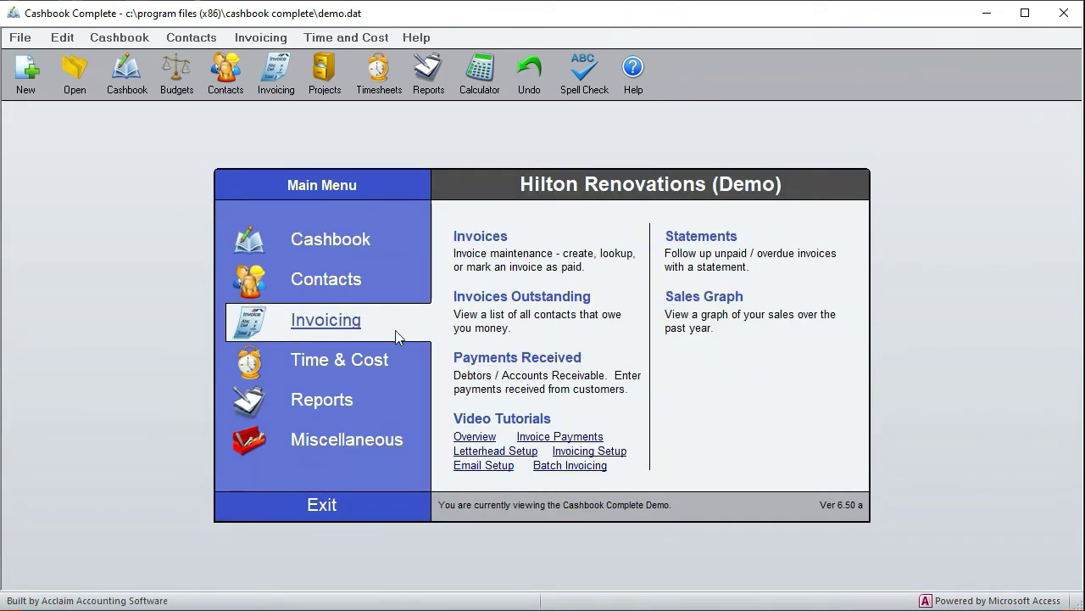
pyautogui.click(519, 362)
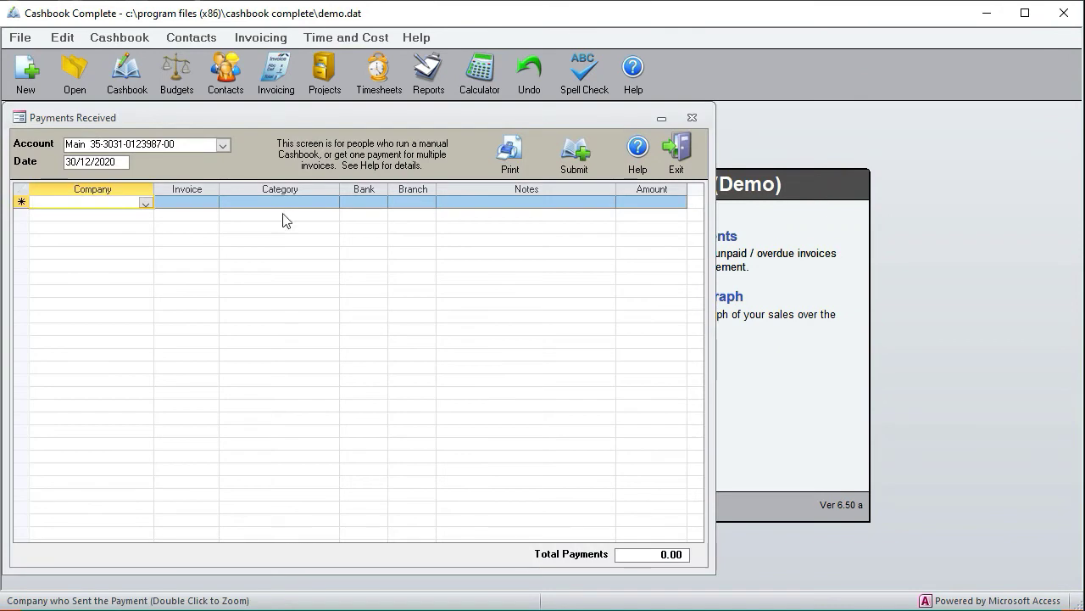
pyautogui.click(146, 203)
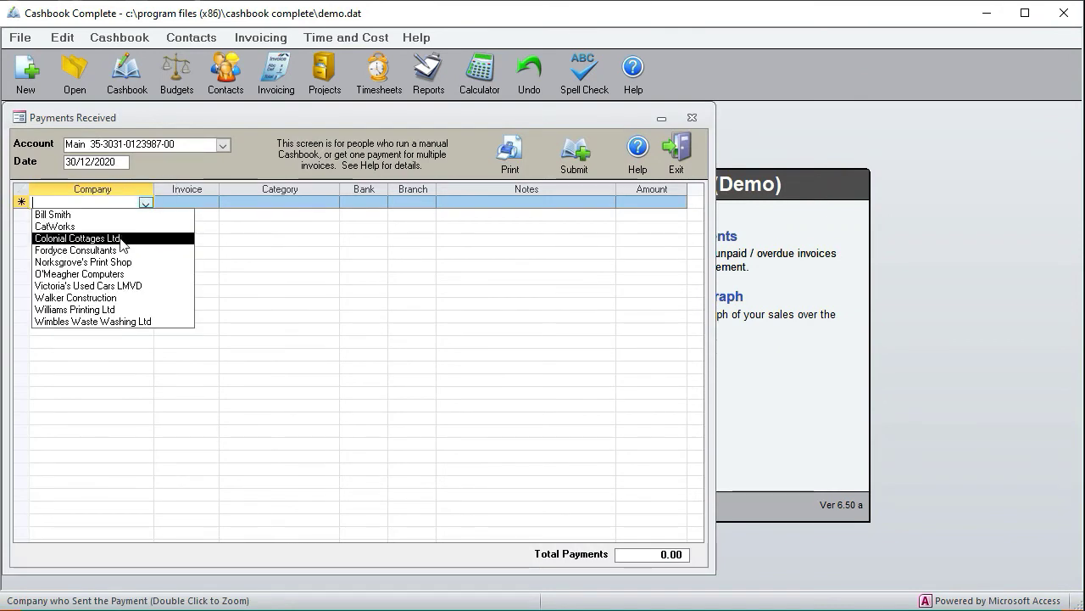
pyautogui.click(116, 275)
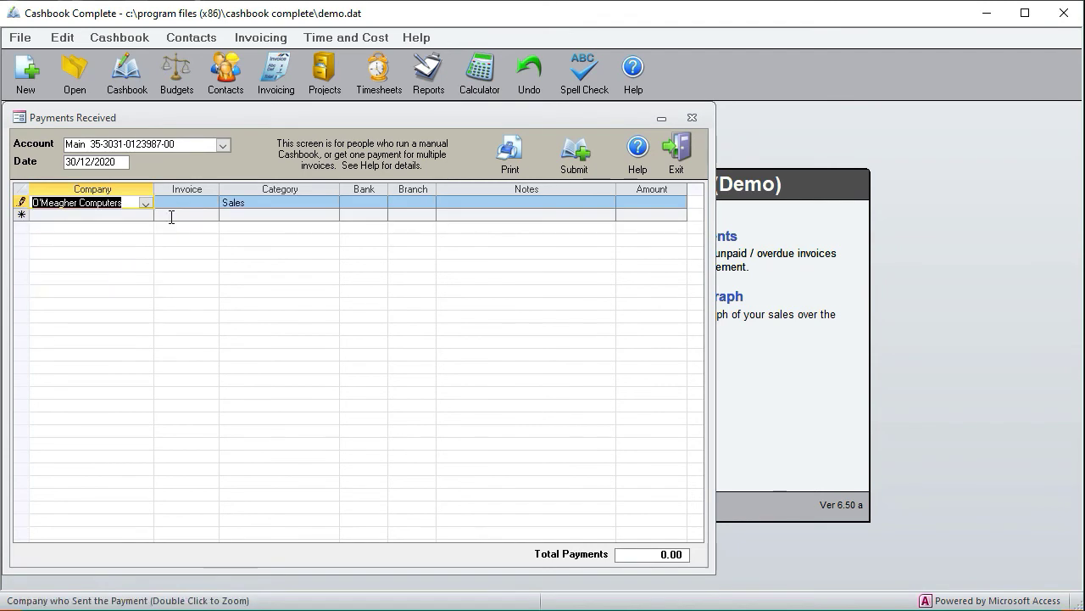
pyautogui.click(197, 204)
pyautogui.click(213, 209)
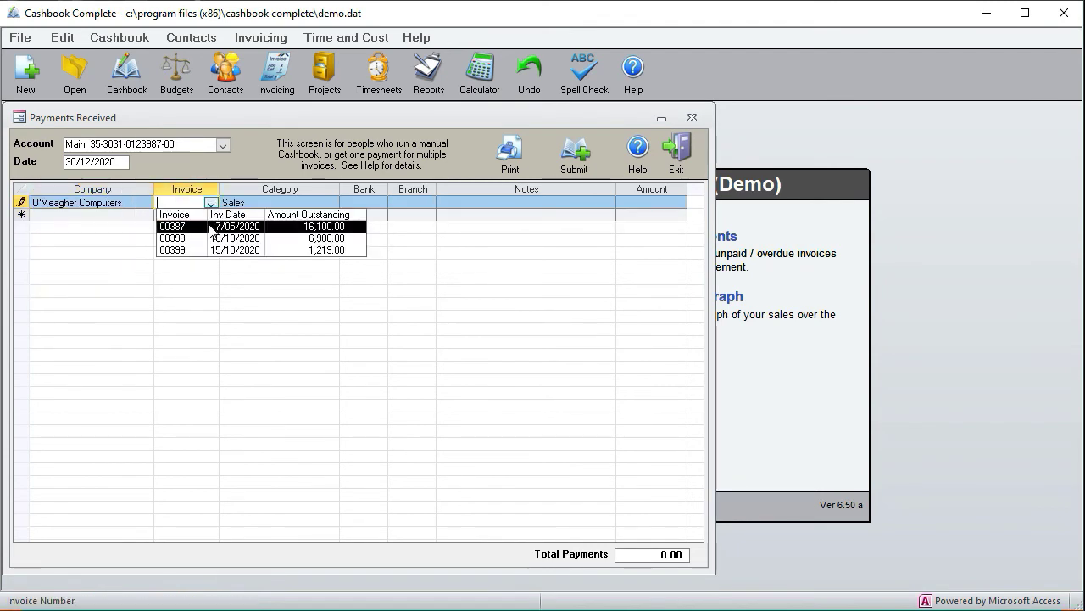
pyautogui.click(191, 232)
# Add a second O'Meagher Computers payment for invoice 00399, then submit both payments to the cashbook and leave Payments Received
pyautogui.click(144, 215)
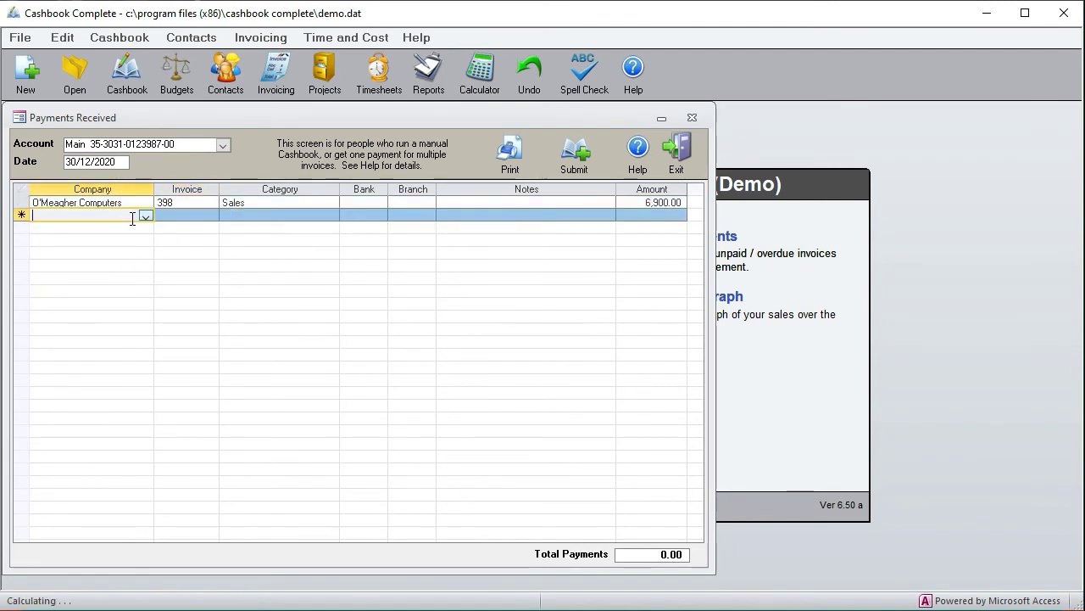
pyautogui.click(147, 217)
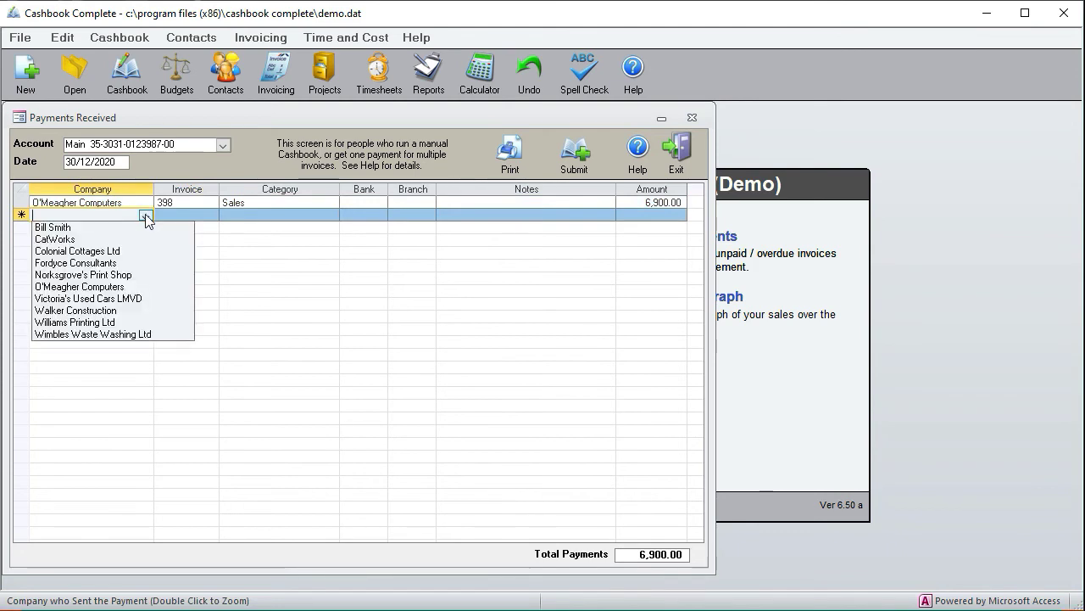
pyautogui.click(119, 288)
pyautogui.click(188, 218)
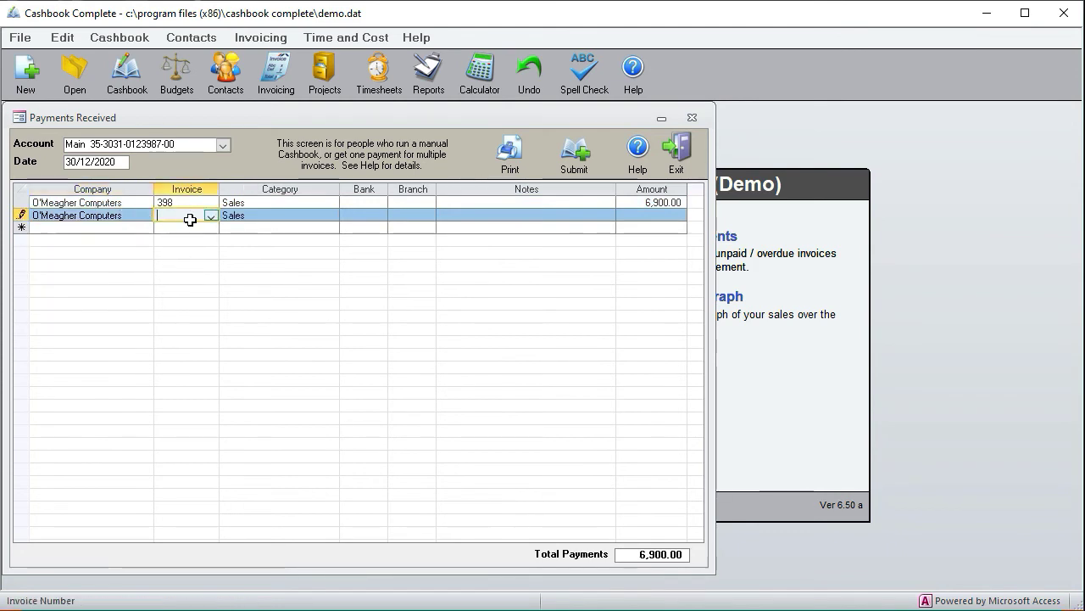
pyautogui.click(212, 217)
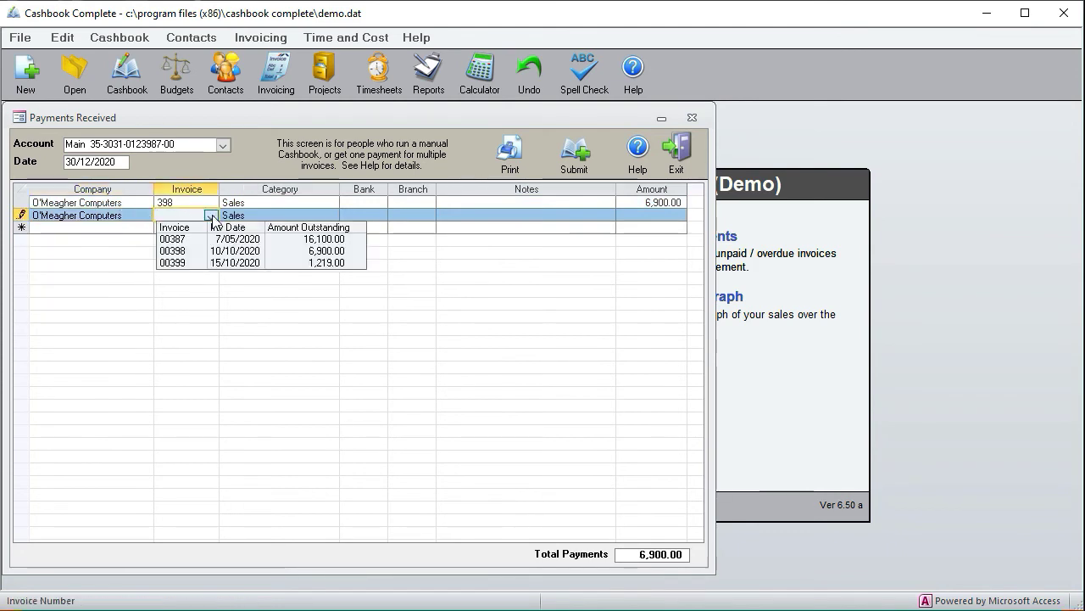
pyautogui.click(204, 263)
pyautogui.click(129, 226)
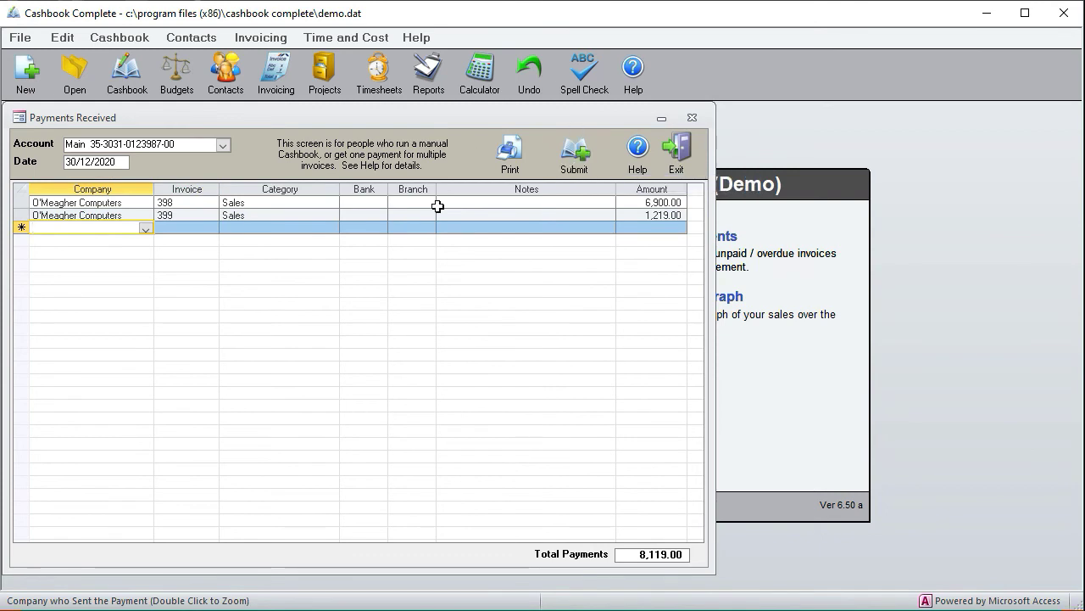
pyautogui.click(575, 153)
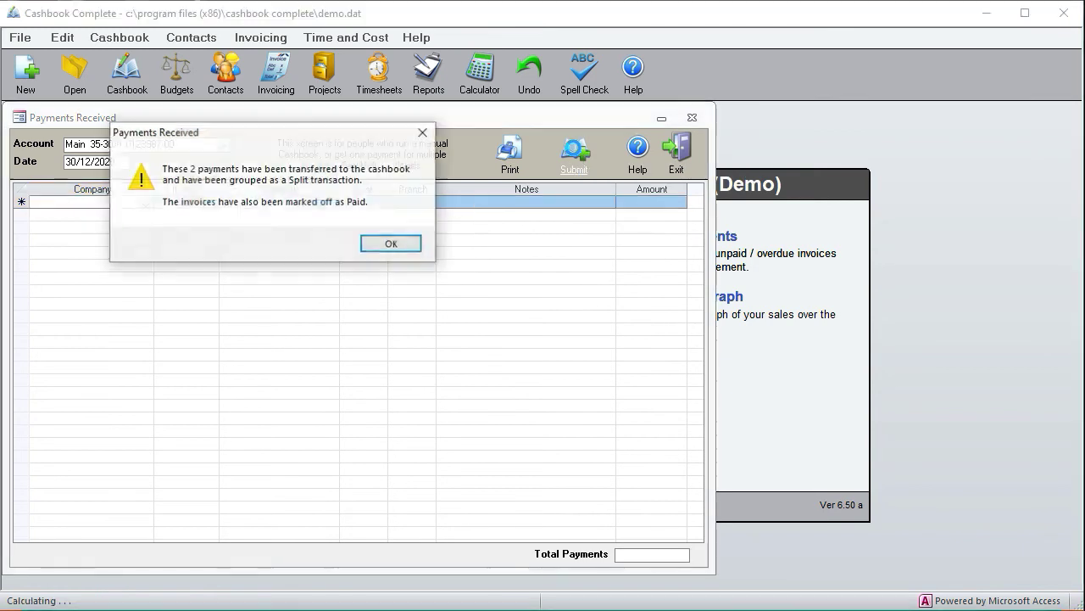
pyautogui.click(395, 245)
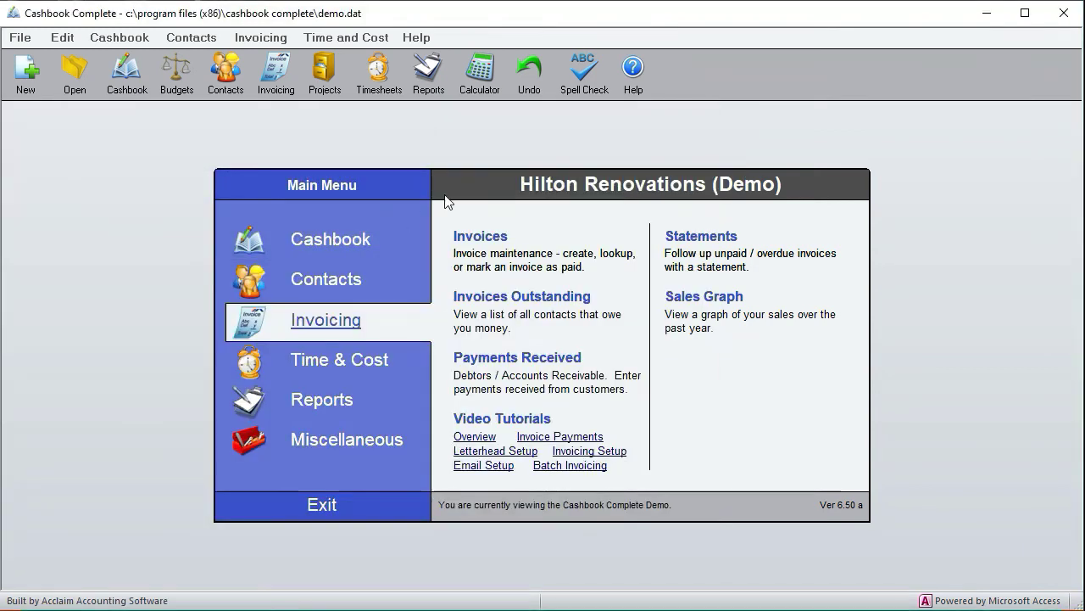
# Open the cashbook and review the split lines of the 30/12/2020 Sales transaction
pyautogui.click(337, 247)
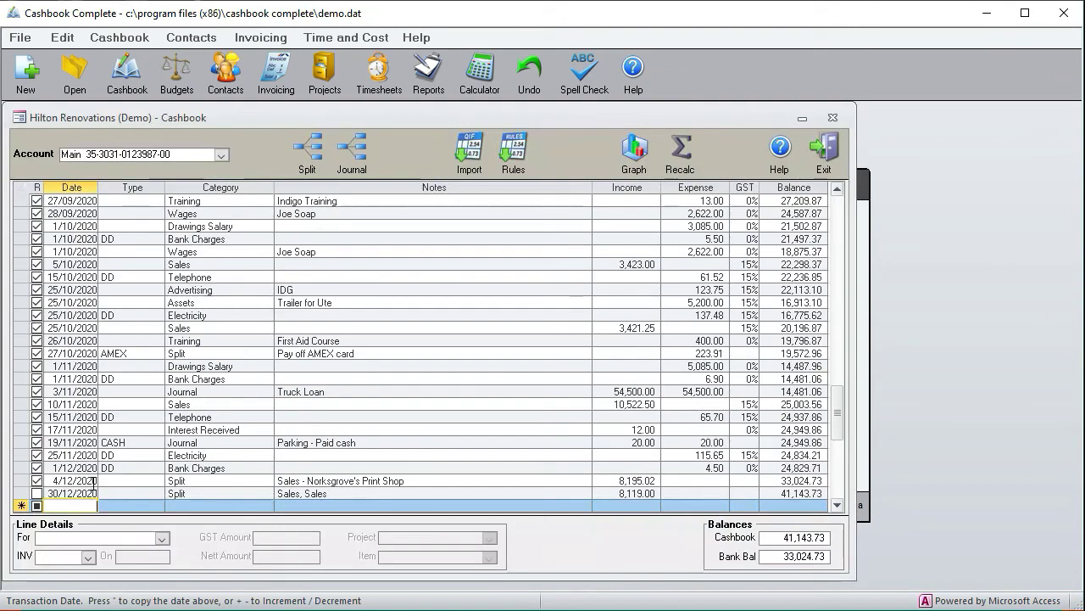
pyautogui.click(110, 493)
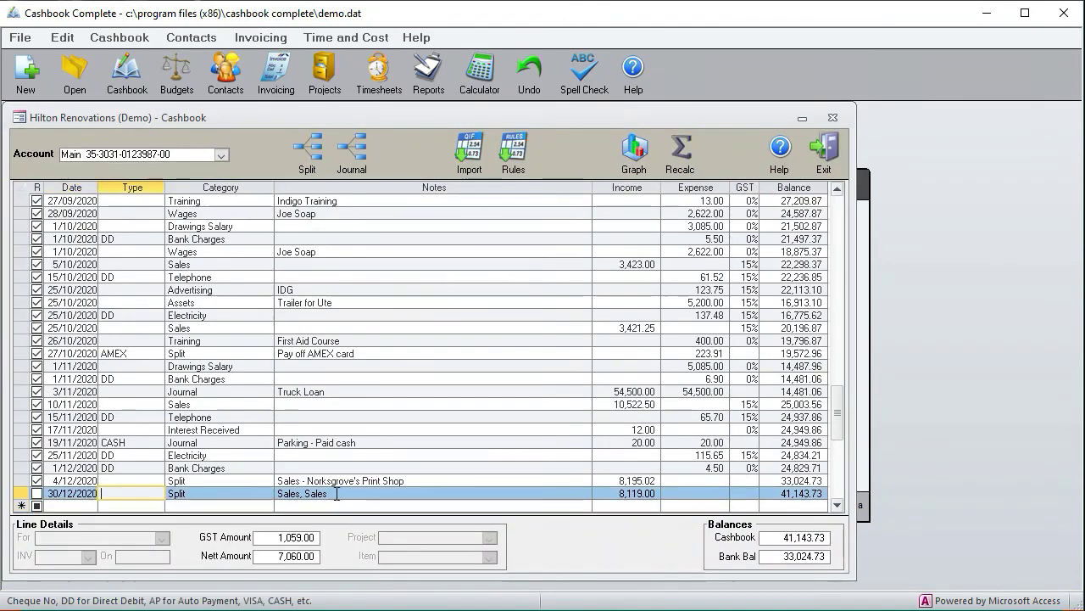
pyautogui.press('Tab')
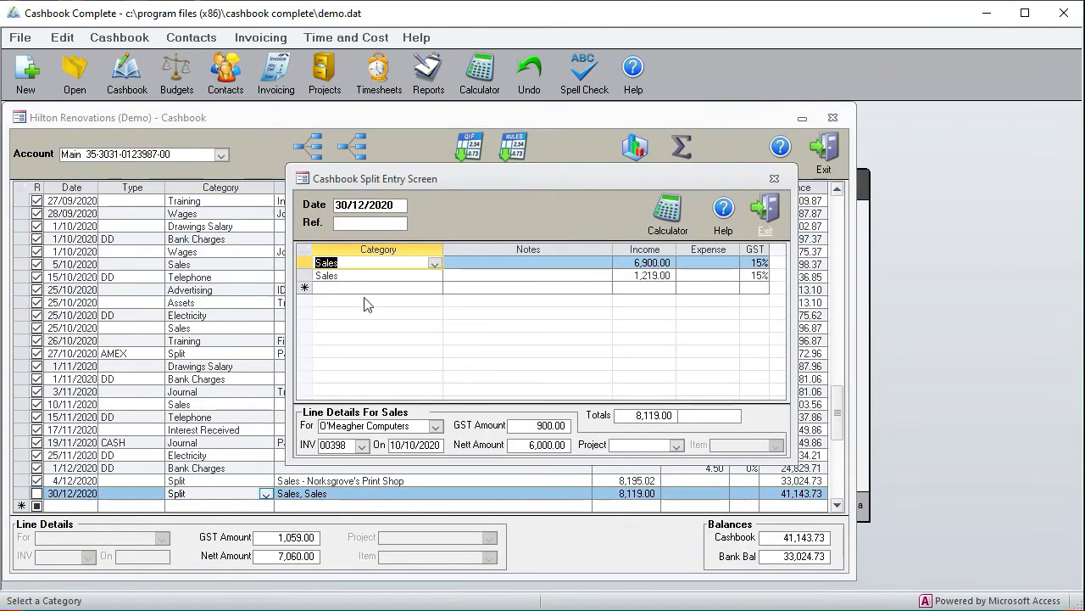
pyautogui.click(774, 178)
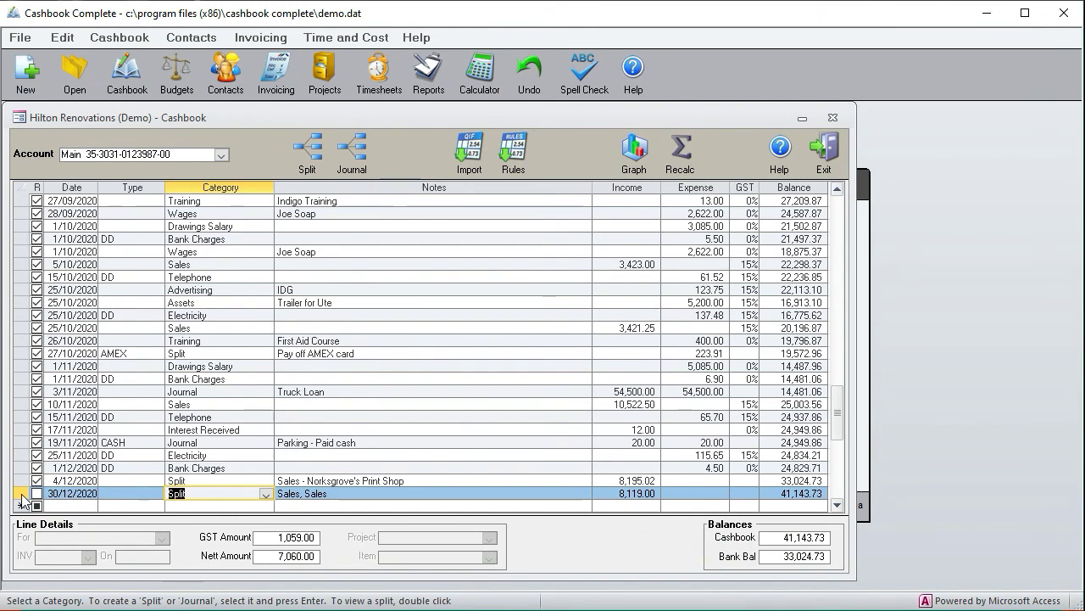
# Delete the 30/12/2020 split transaction and close the cashbook
pyautogui.click(22, 496)
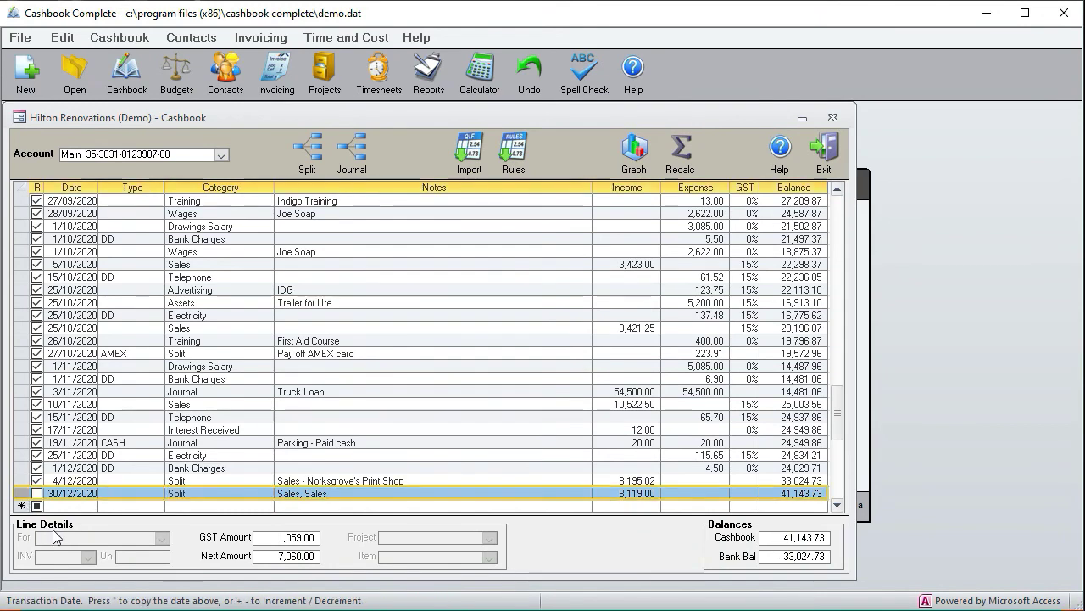
pyautogui.press('Delete')
pyautogui.press('Return')
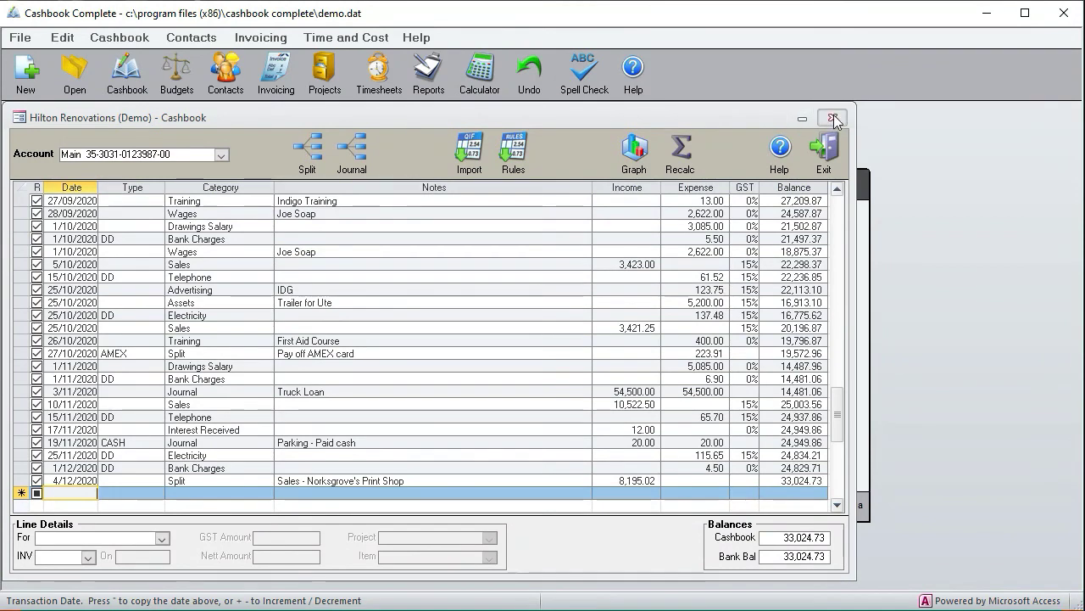
pyautogui.click(812, 142)
# Email a customer statement to the main Colonial Cottages Ltd recipient
pyautogui.click(352, 325)
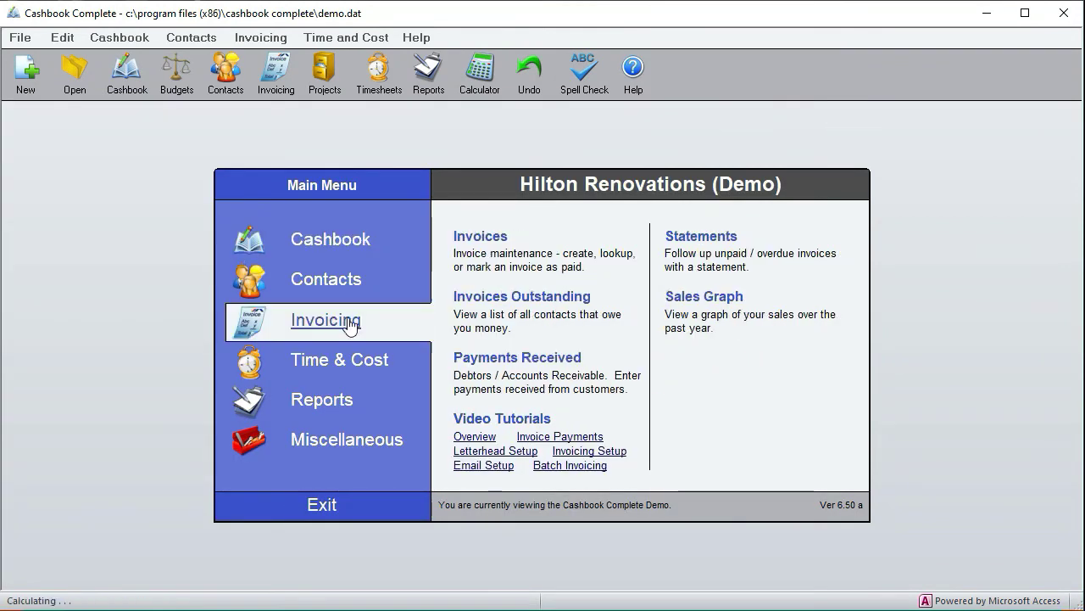
pyautogui.click(710, 240)
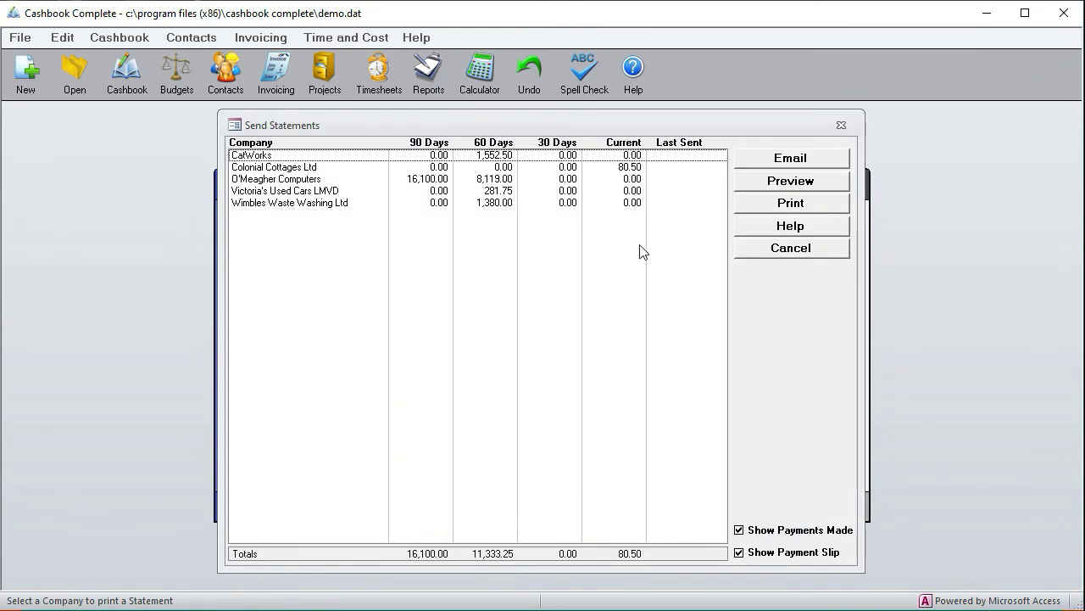
pyautogui.click(634, 167)
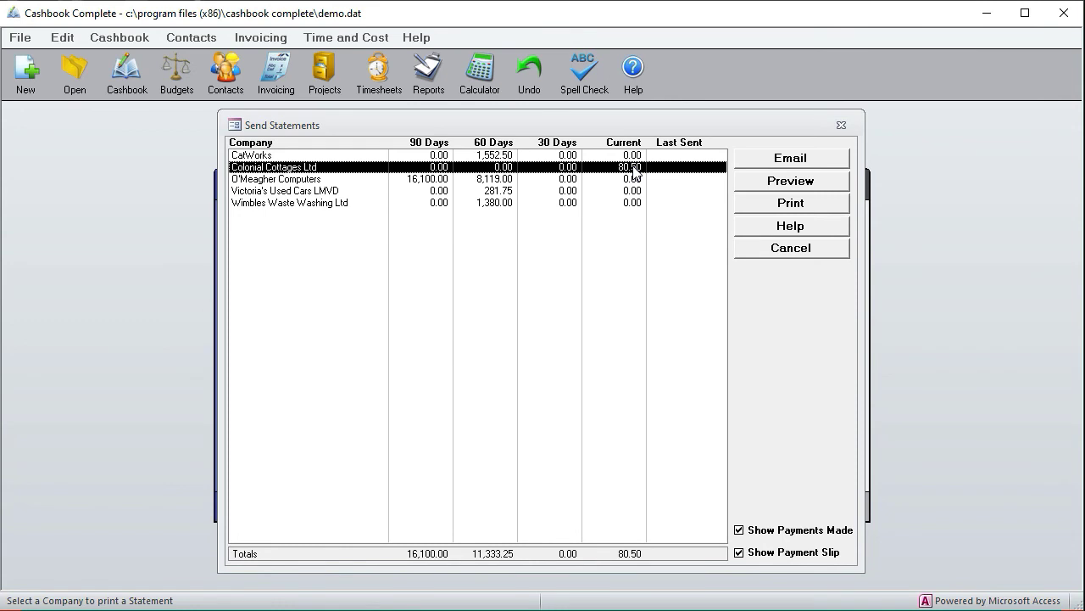
pyautogui.click(789, 161)
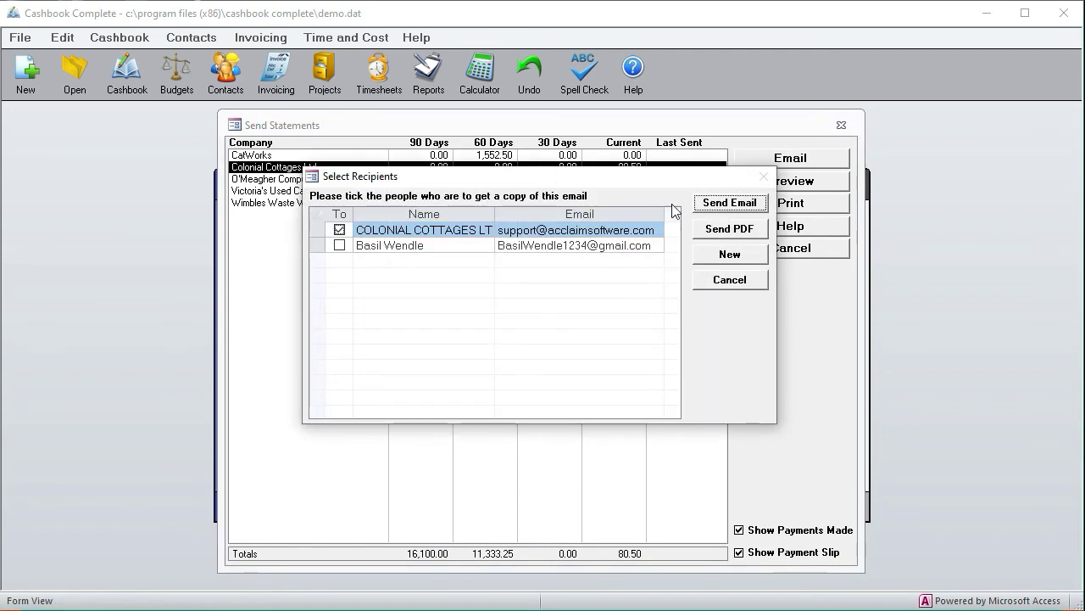
pyautogui.click(729, 207)
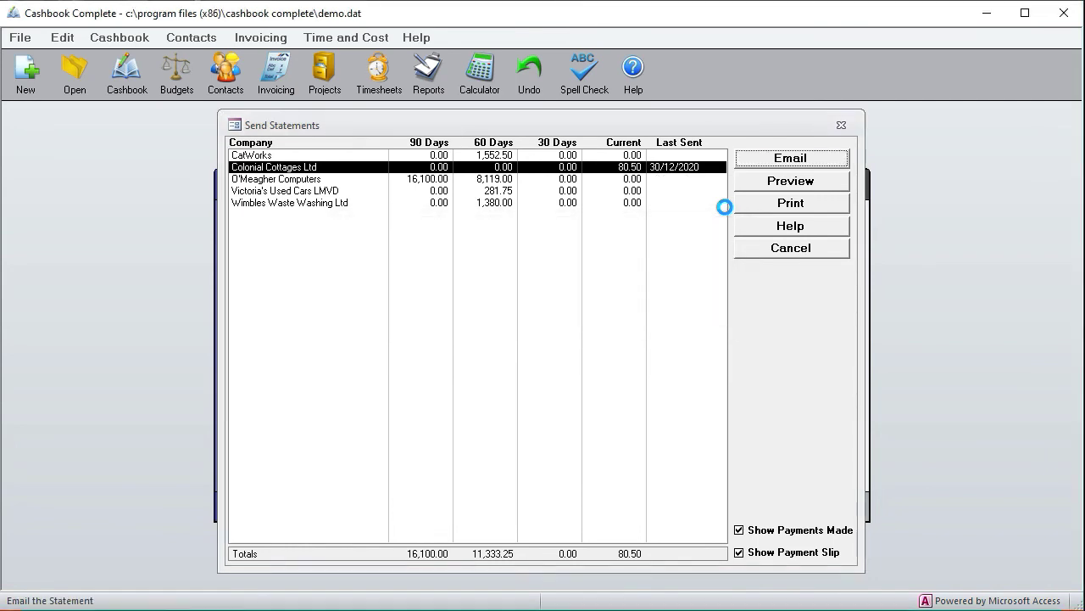
# Preview the Colonial Cottages Ltd statement, check its outstanding items and close the Send Statements window
pyautogui.click(785, 180)
pyautogui.click(602, 250)
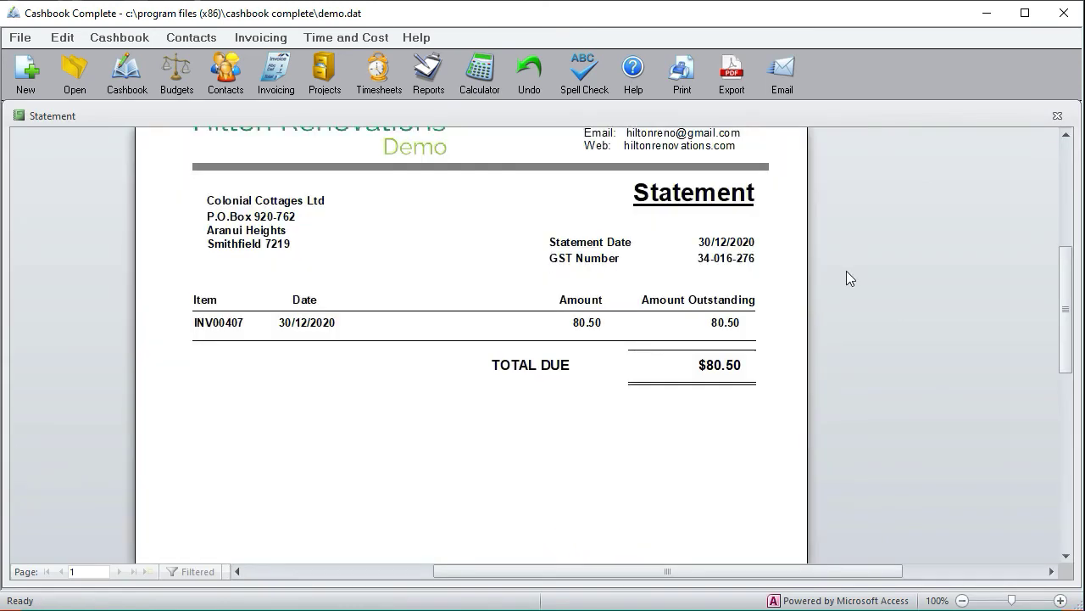
pyautogui.click(1058, 116)
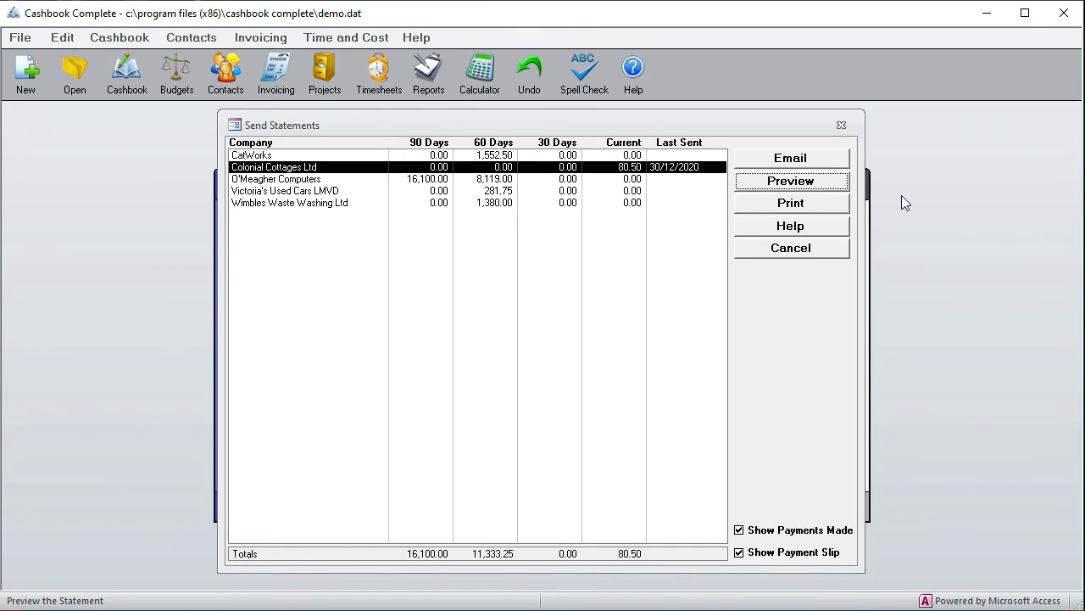
pyautogui.click(791, 248)
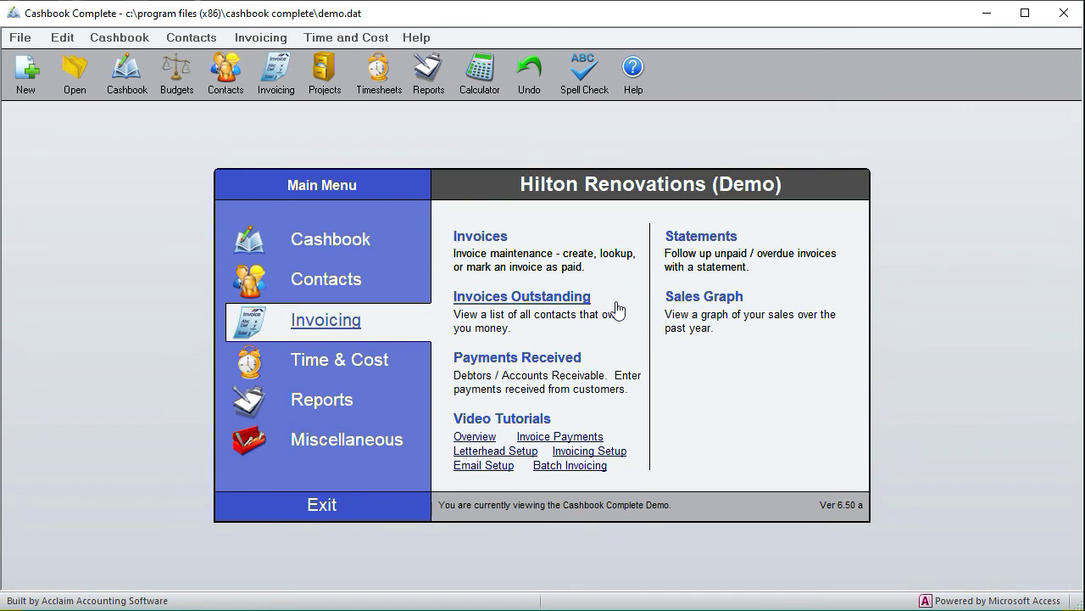
# Create a new invoice addressed to Colonial Cottages Ltd
pyautogui.click(328, 327)
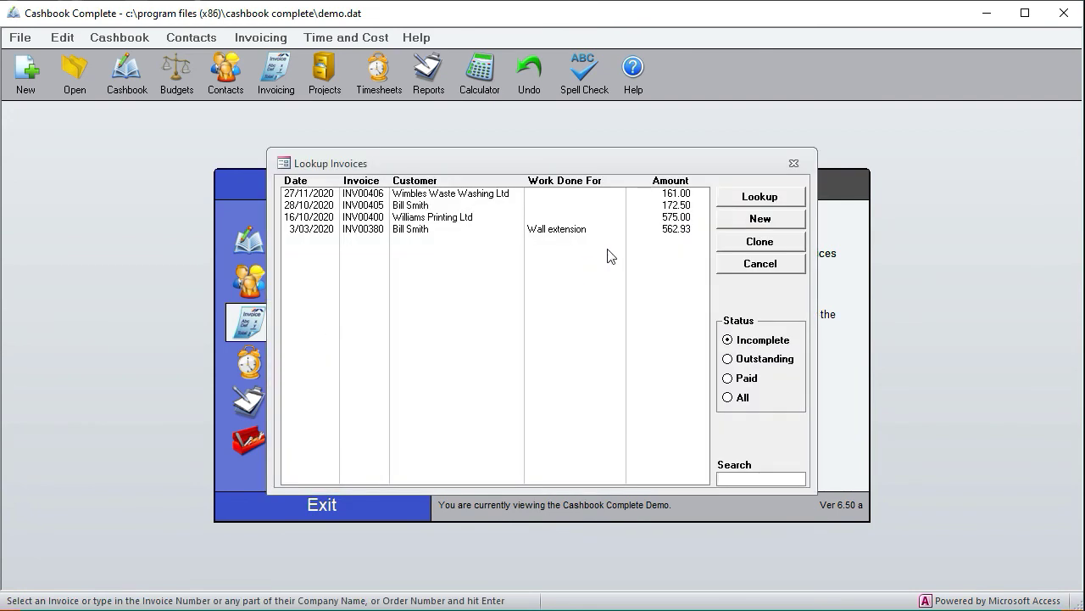
pyautogui.click(761, 218)
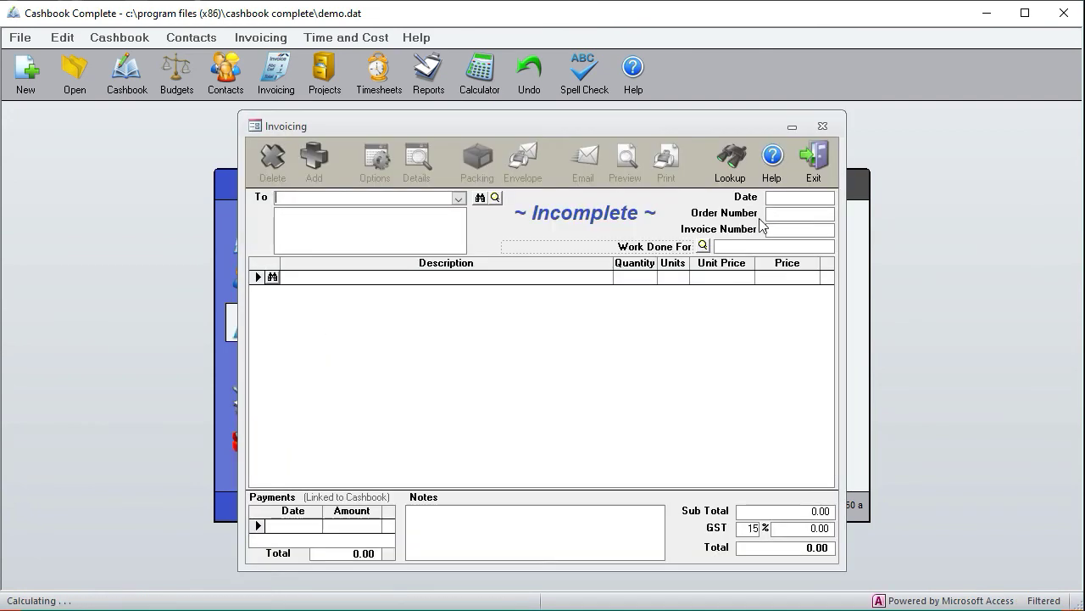
pyautogui.click(458, 198)
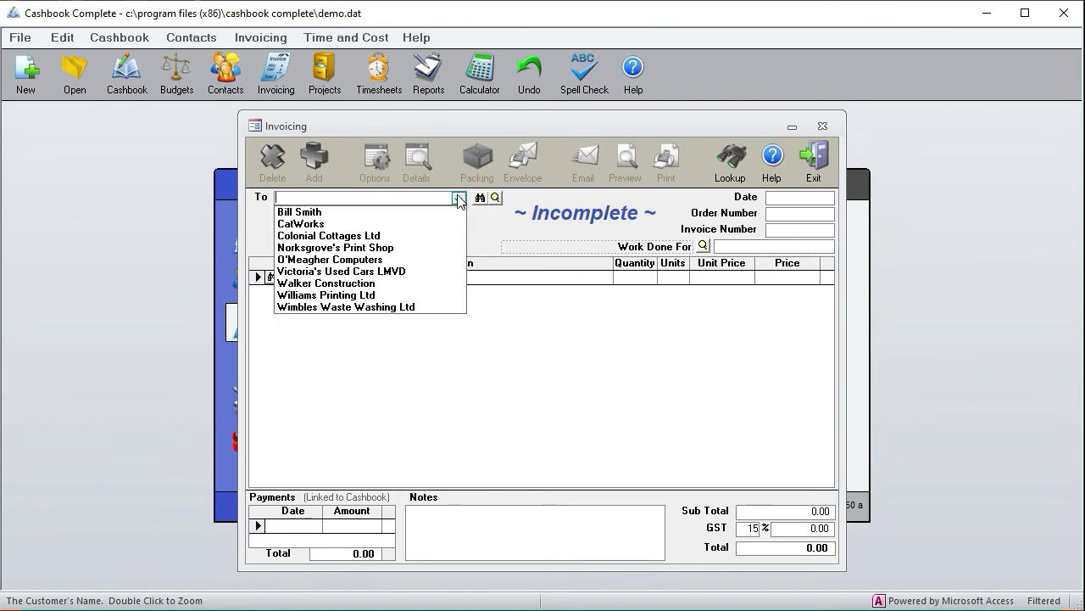
pyautogui.click(405, 237)
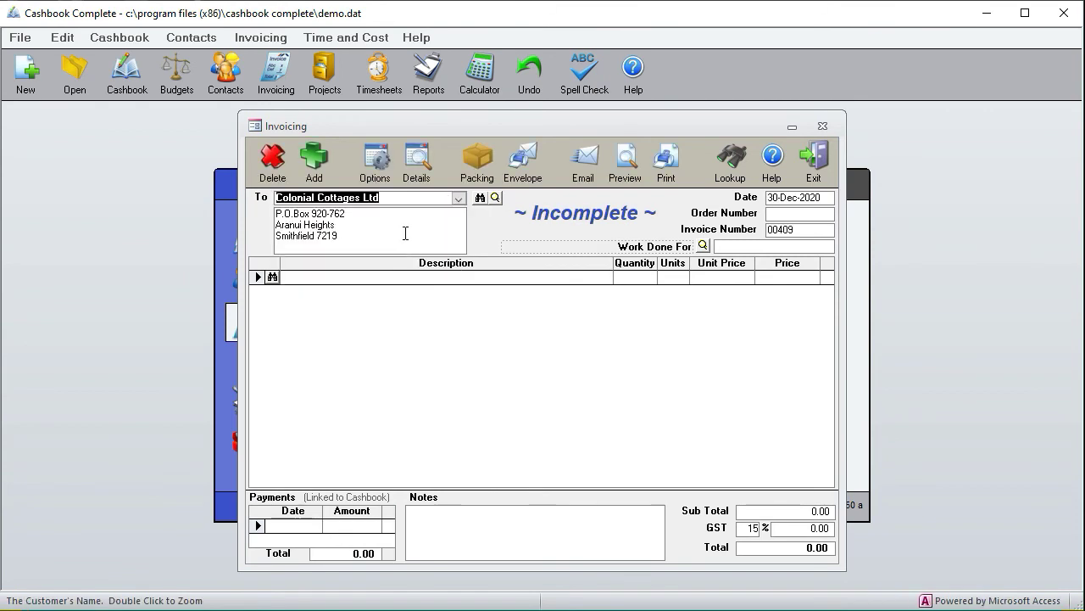
# Add a line described as Credit with a unit price of 50.00 to the Colonial Cottages Ltd invoice
pyautogui.click(405, 277)
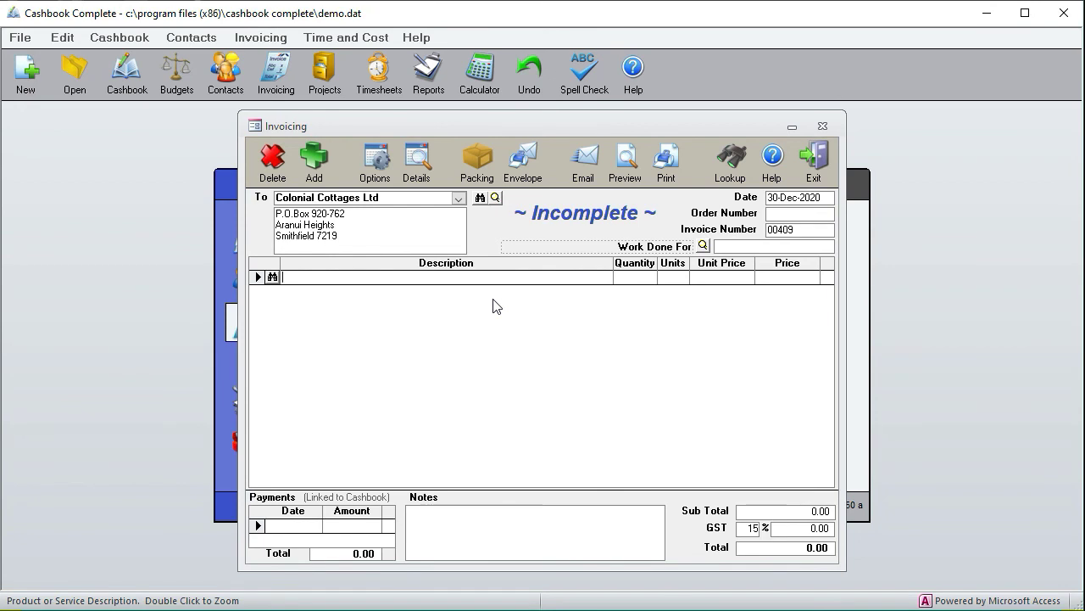
pyautogui.write('Credi')
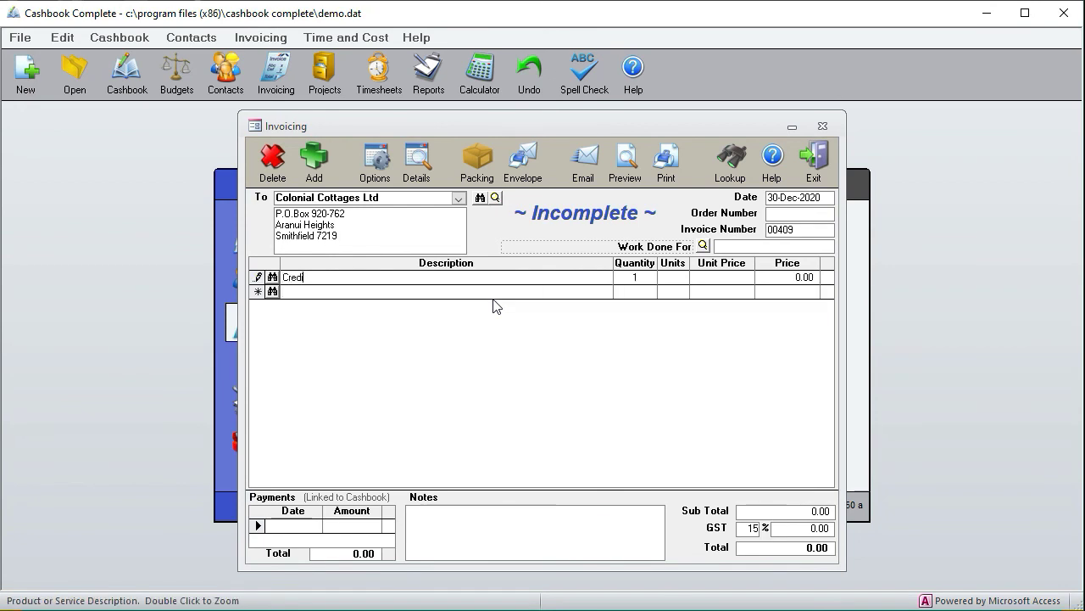
pyautogui.press('Tab')
pyautogui.press('Tab')
pyautogui.press('Tab')
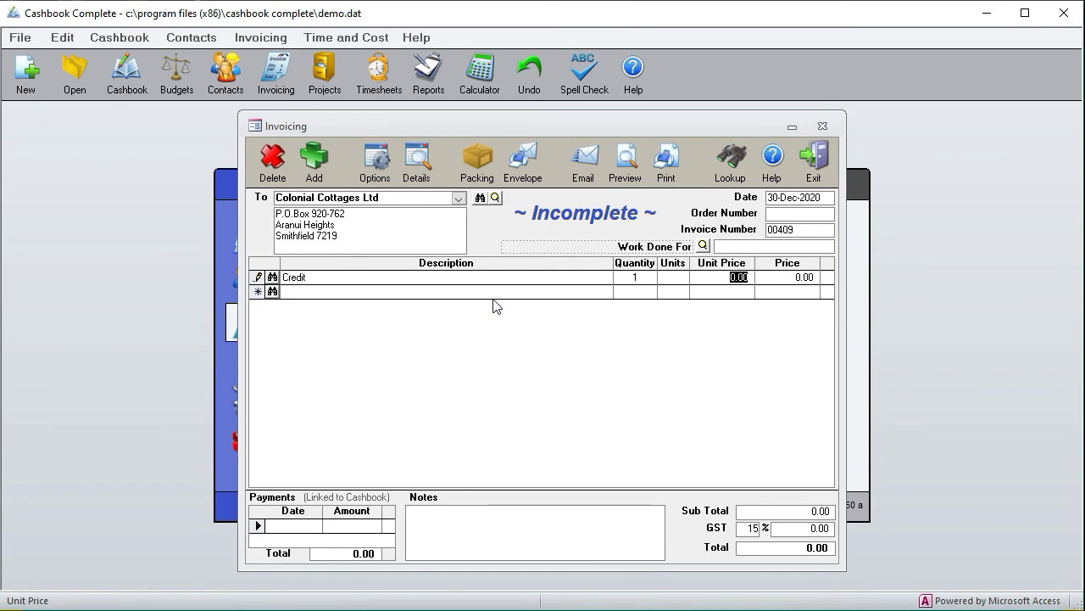
pyautogui.write('50')
pyautogui.press('Tab')
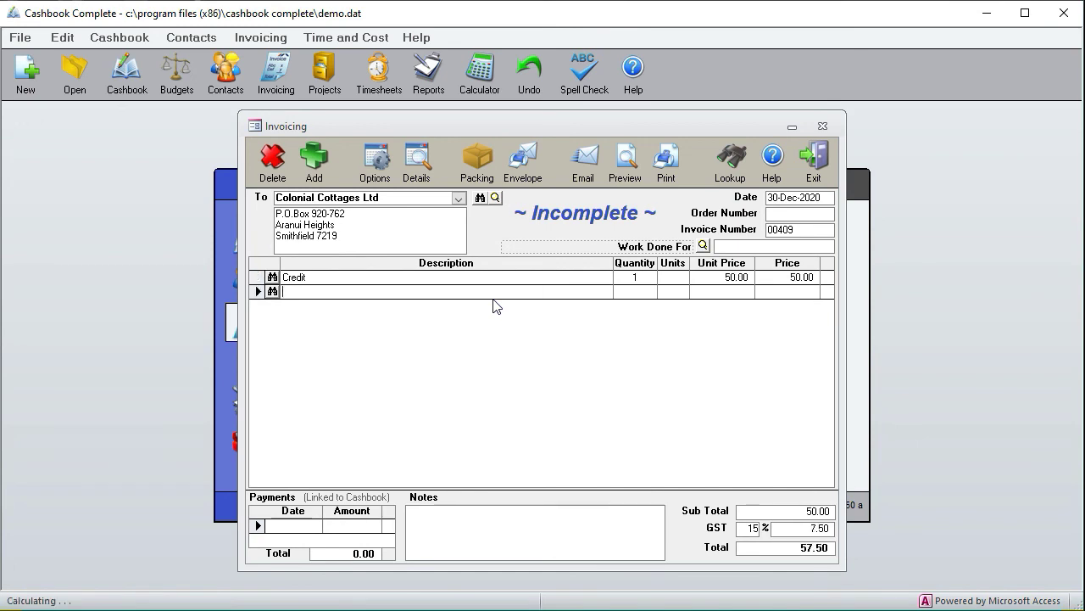
# Turn the Colonial Cottages Ltd invoice into a credit note by setting the Credit line's unit price to -50.00
pyautogui.press('Tab')
pyautogui.click(725, 276)
pyautogui.write('-')
pyautogui.press('Down')
# Email the credit note to the main Colonial Cottages Ltd recipient with 0 as its related invoice number, and close the Invoicing window
pyautogui.click(584, 158)
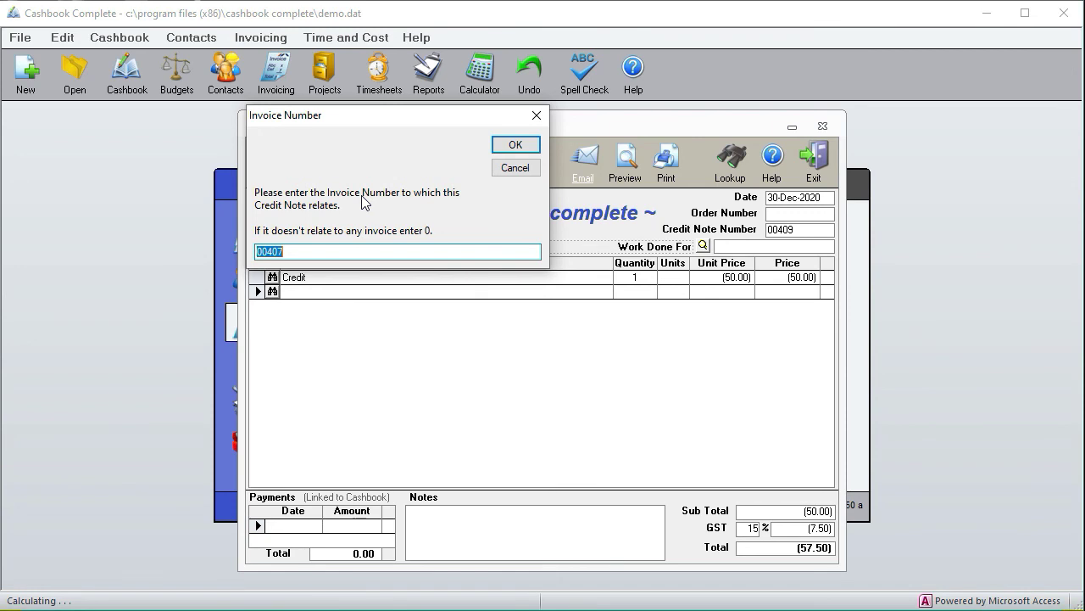
pyautogui.click(293, 248)
pyautogui.doubleClick(292, 248)
pyautogui.write('0')
pyautogui.click(518, 147)
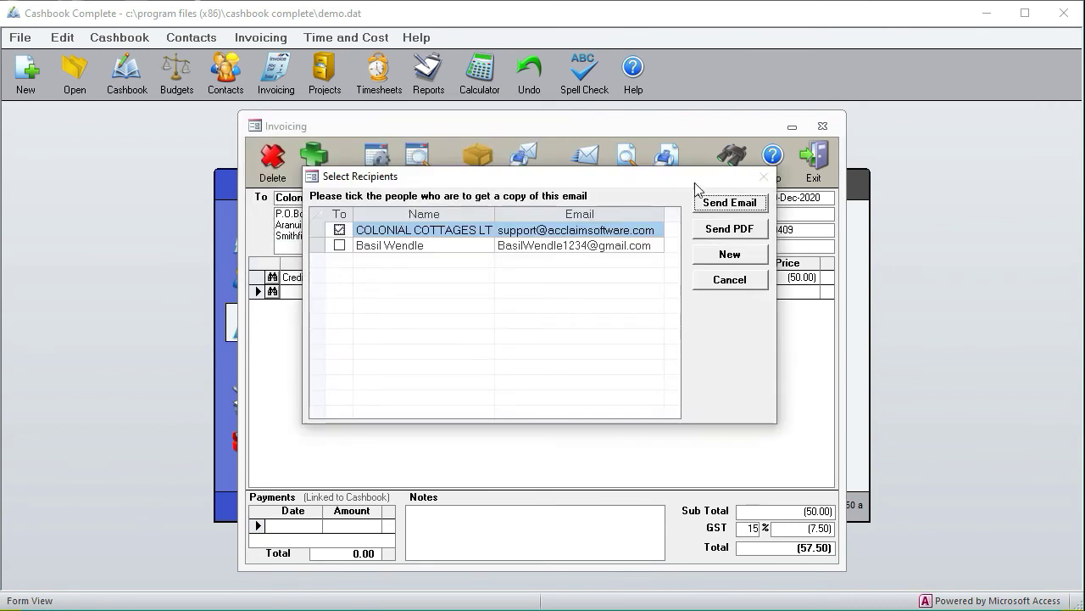
pyautogui.click(734, 205)
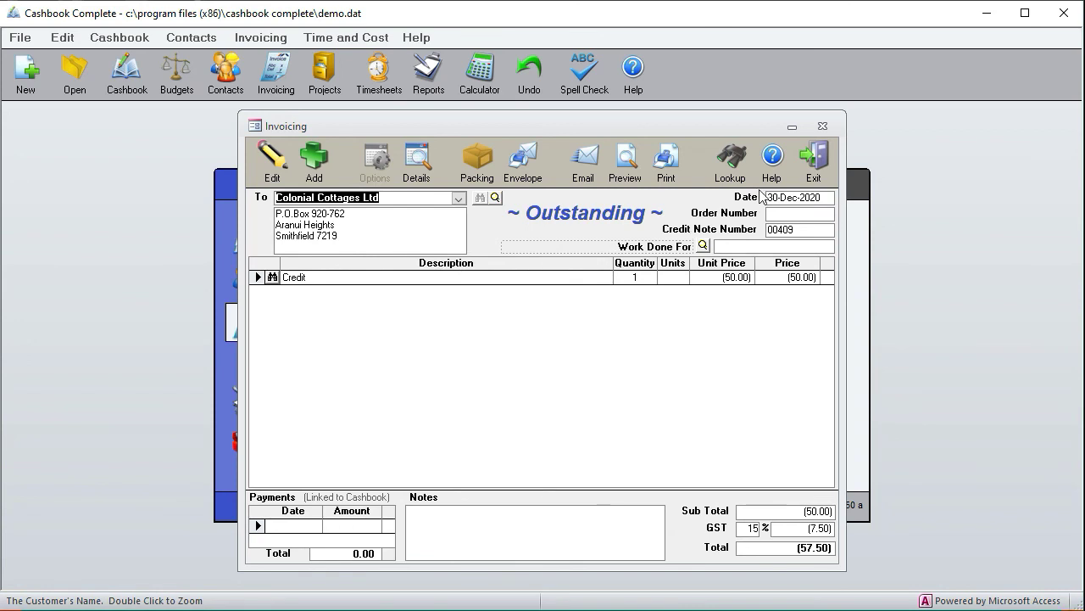
pyautogui.click(814, 158)
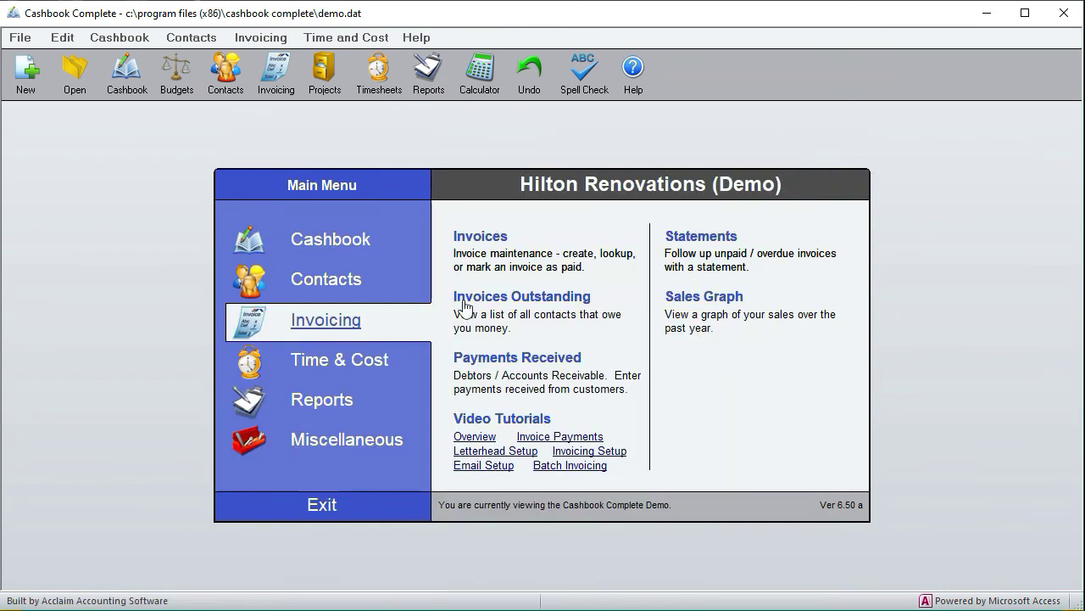
# Preview the Colonial Cottages Ltd statement to check how the credit note is listed, and return to the Invoicing main menu
pyautogui.click(700, 239)
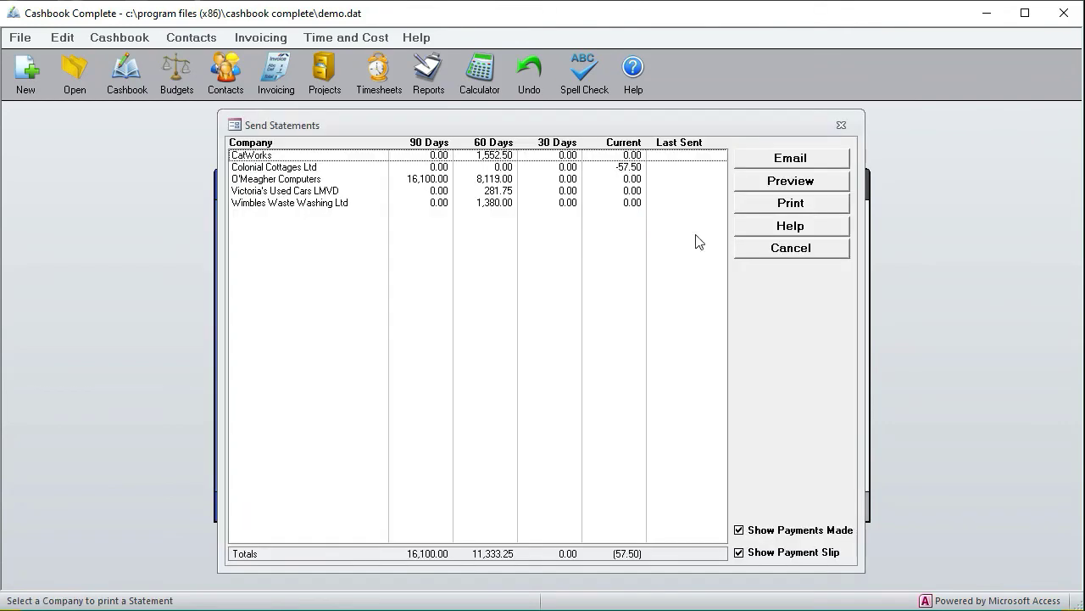
pyautogui.click(303, 167)
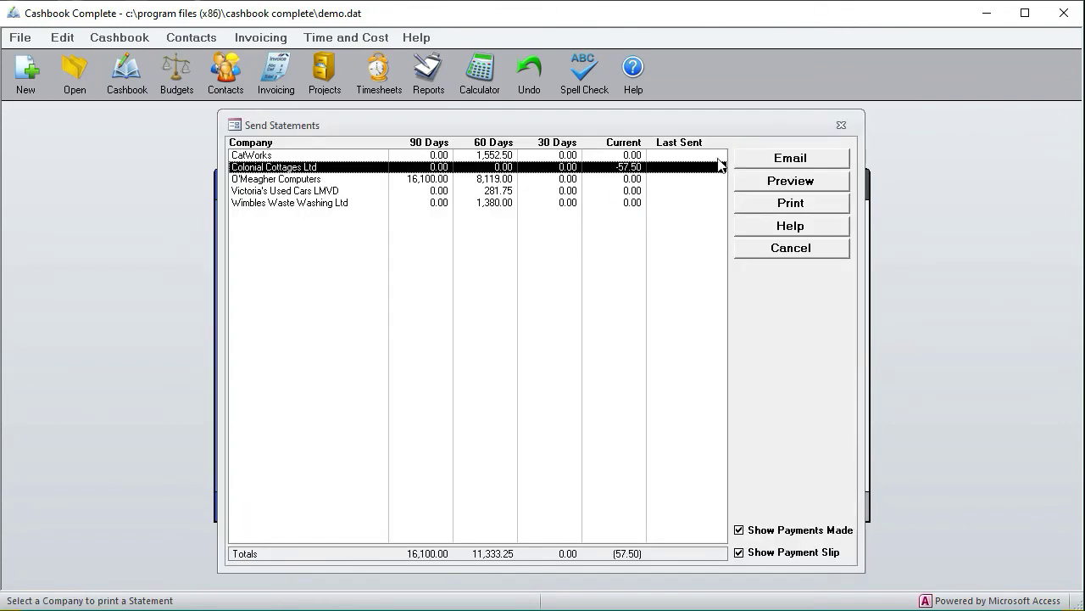
pyautogui.click(778, 183)
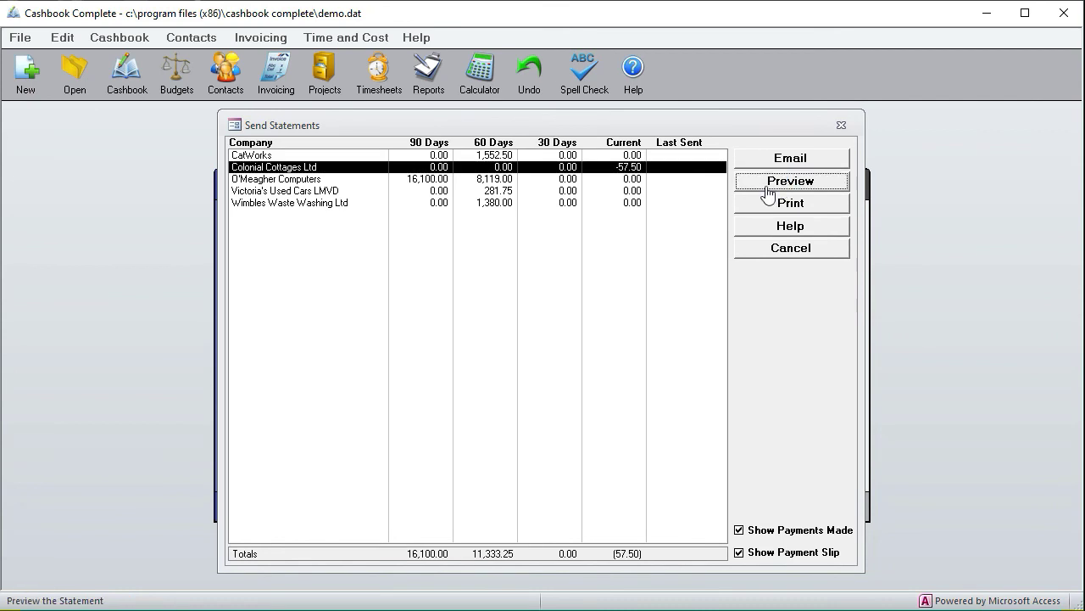
pyautogui.click(562, 284)
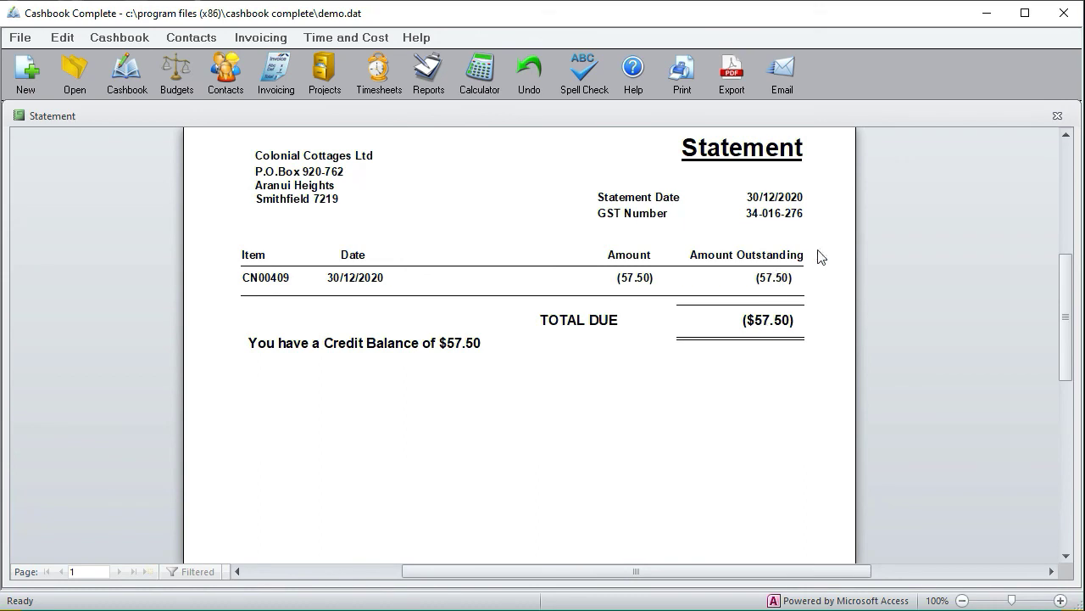
pyautogui.click(1058, 117)
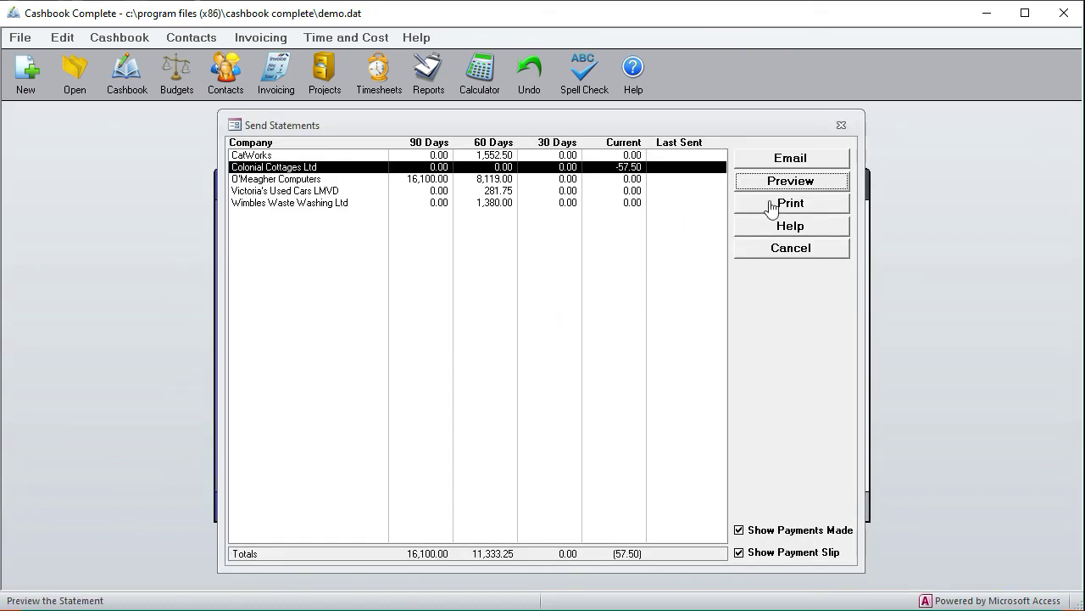
pyautogui.click(792, 249)
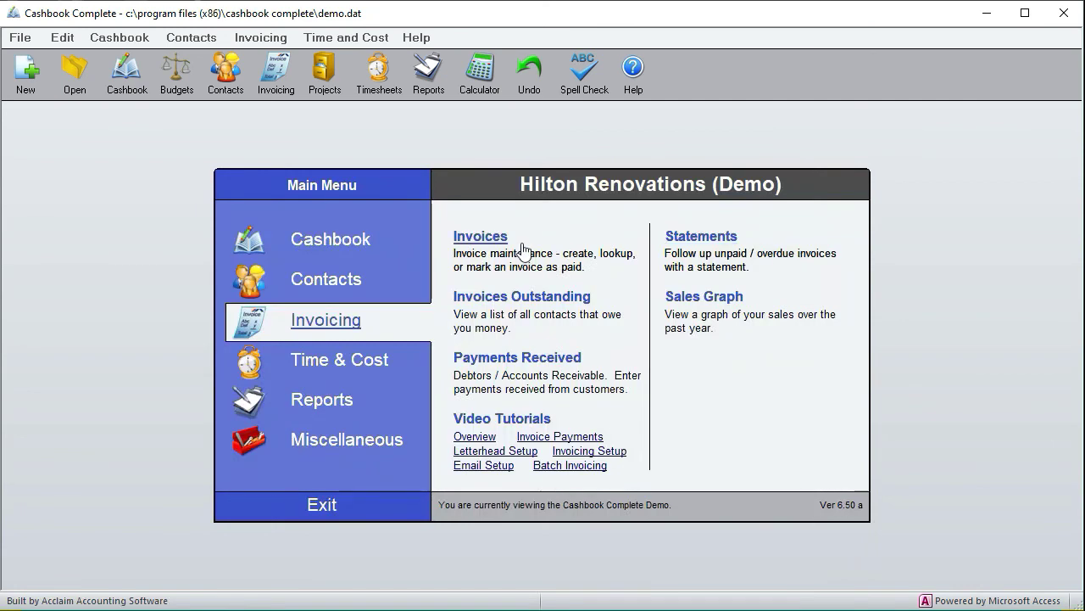
pyautogui.click(322, 320)
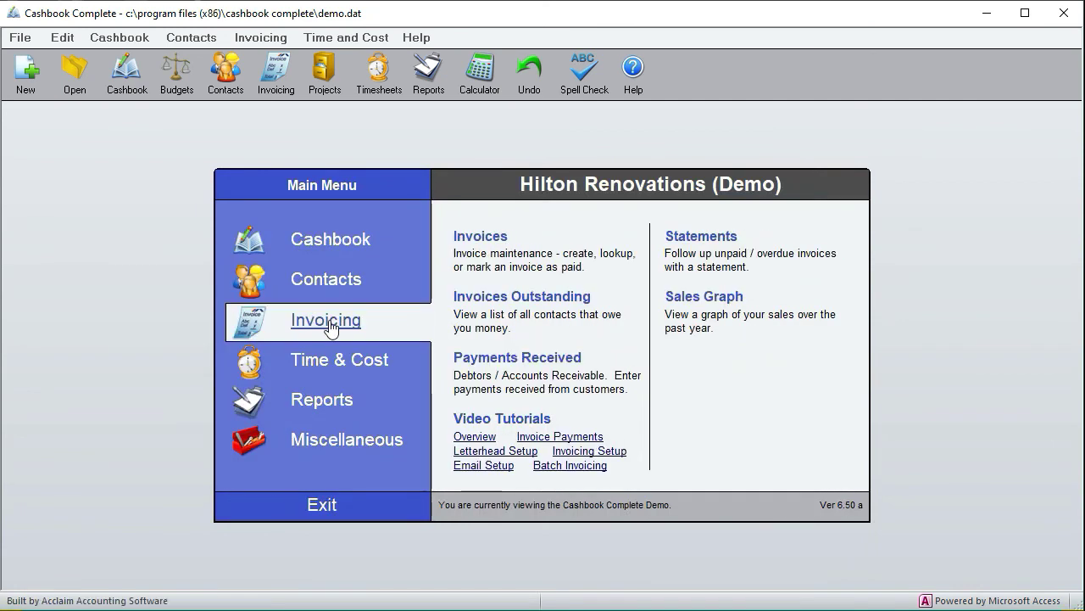